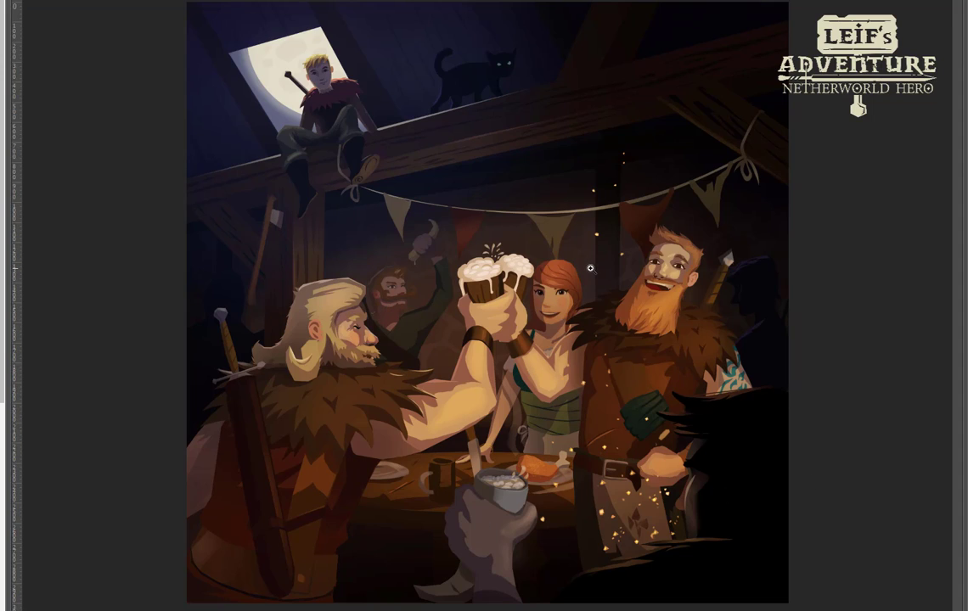
Display the panels and hide the Ebene 8 layer above the Hintergrund sketch.
key(Tab)
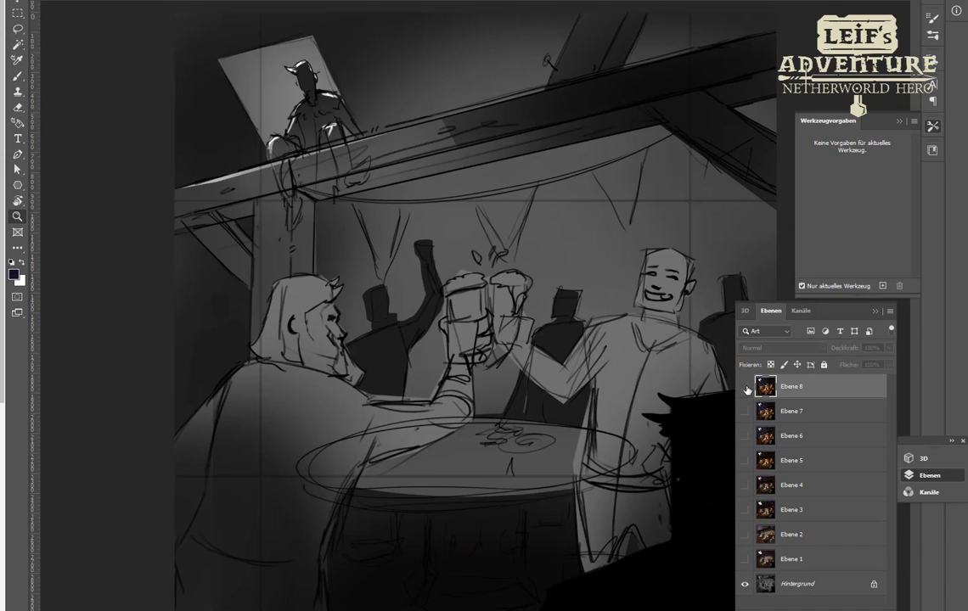
click(746, 387)
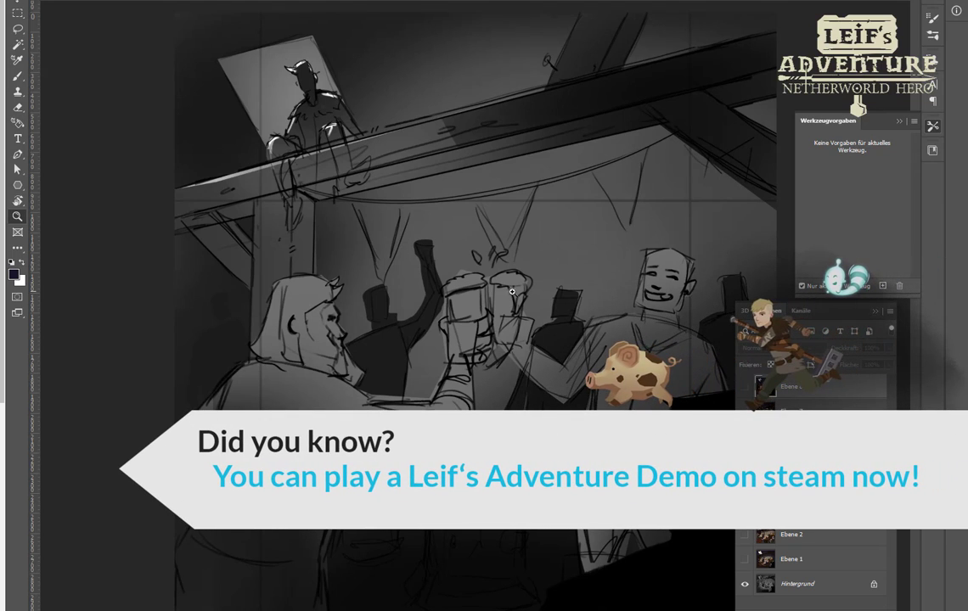
key(f)
drag(583, 297, 494, 295)
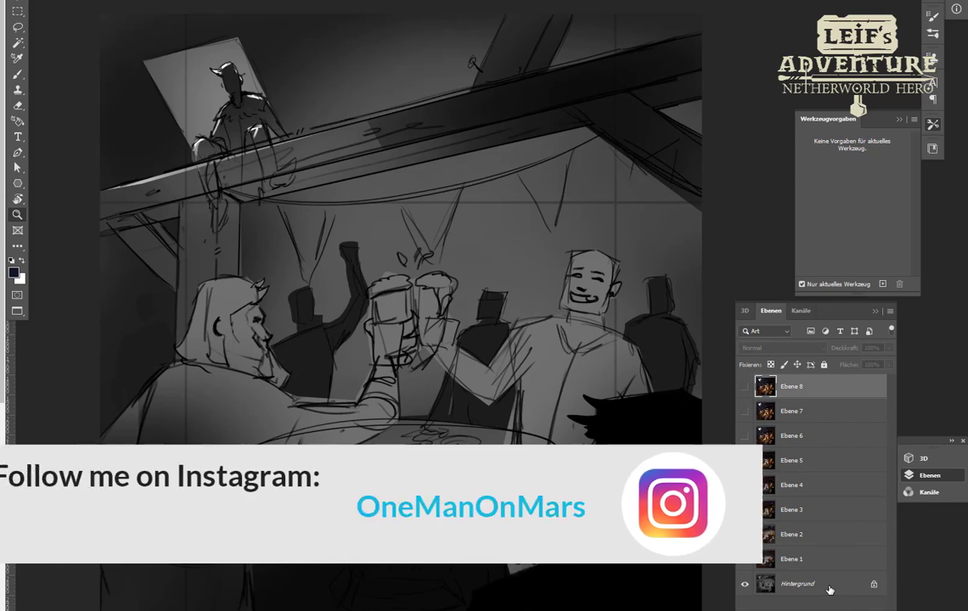
Add an empty layer directly above Hintergrund and prepare a bright red brush with a smaller size.
click(831, 590)
click(859, 609)
key(b)
click(14, 273)
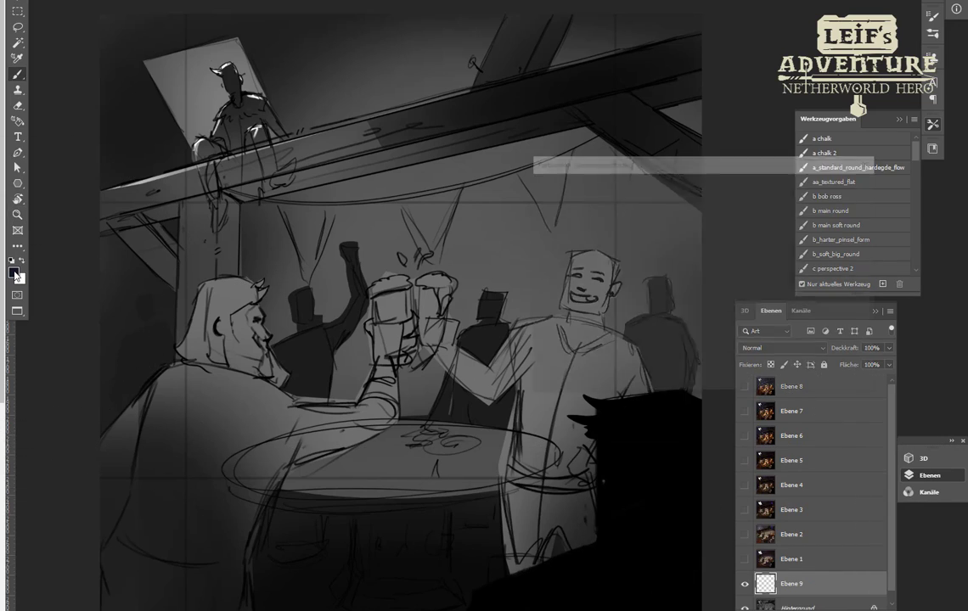
drag(700, 205, 700, 189)
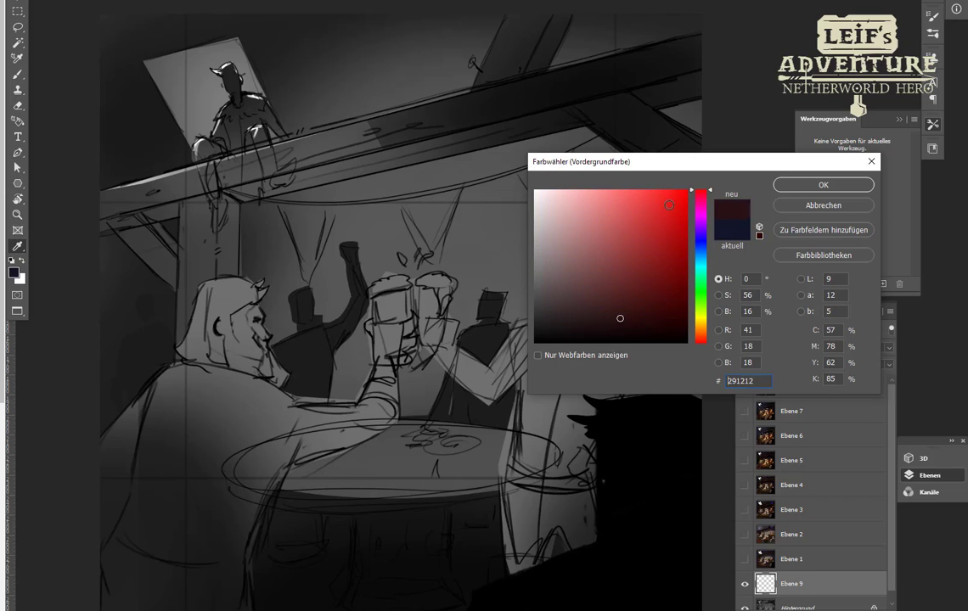
click(686, 191)
click(795, 185)
right_click(474, 237)
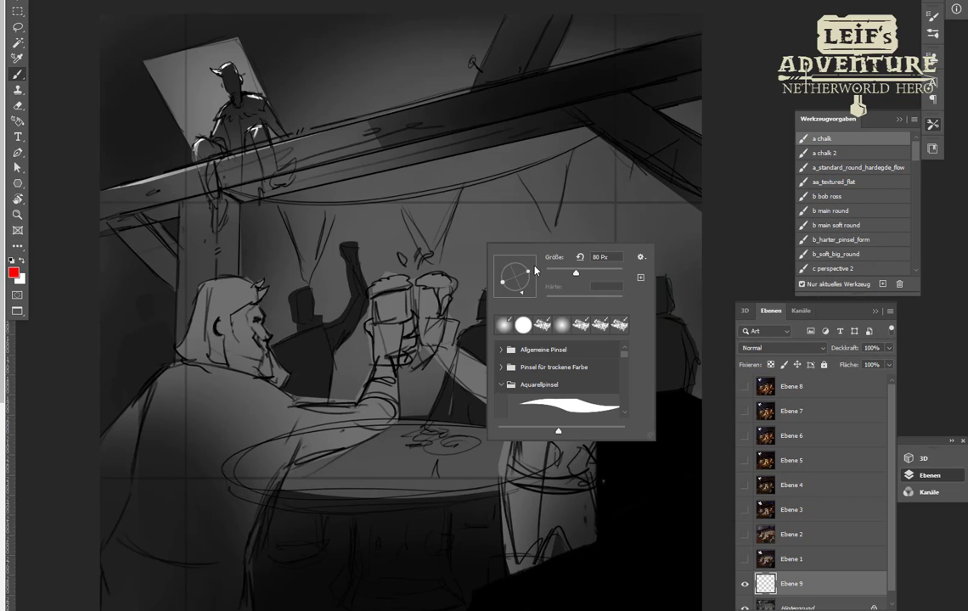
click(554, 270)
Mark the upper and lower thirds with horizontal red lines and trace a zigzag across the middle band, undoing only the zigzag.
drag(95, 202, 713, 204)
drag(95, 480, 744, 481)
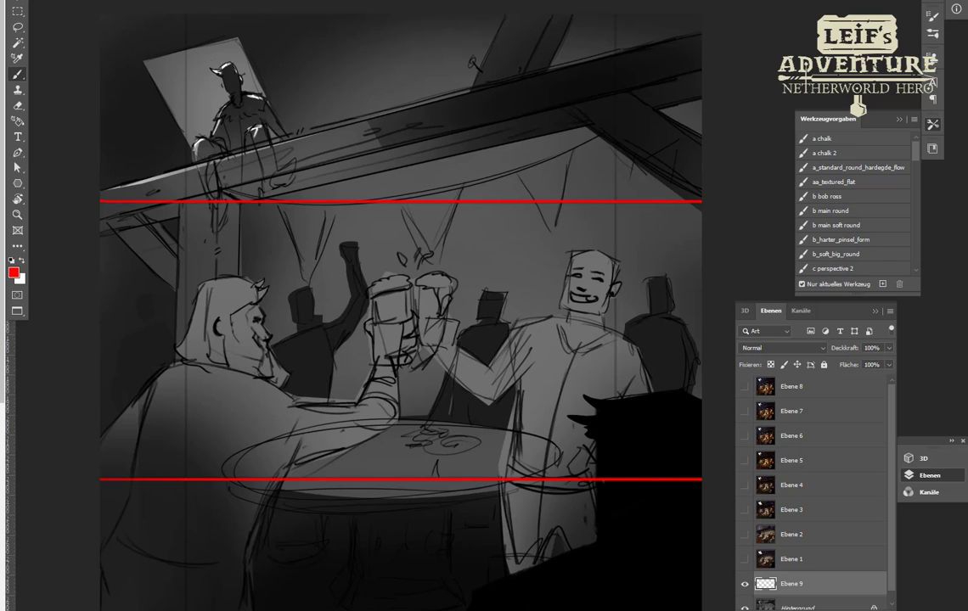
drag(138, 425, 545, 299)
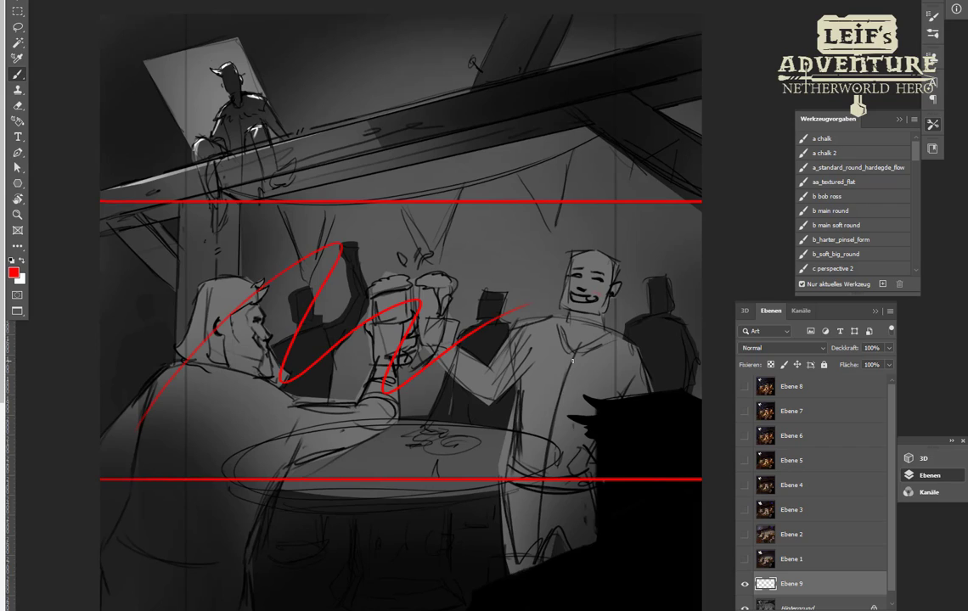
key(ctrl)
key(ctrl)
key(ctrl)
key(ctrl+z)
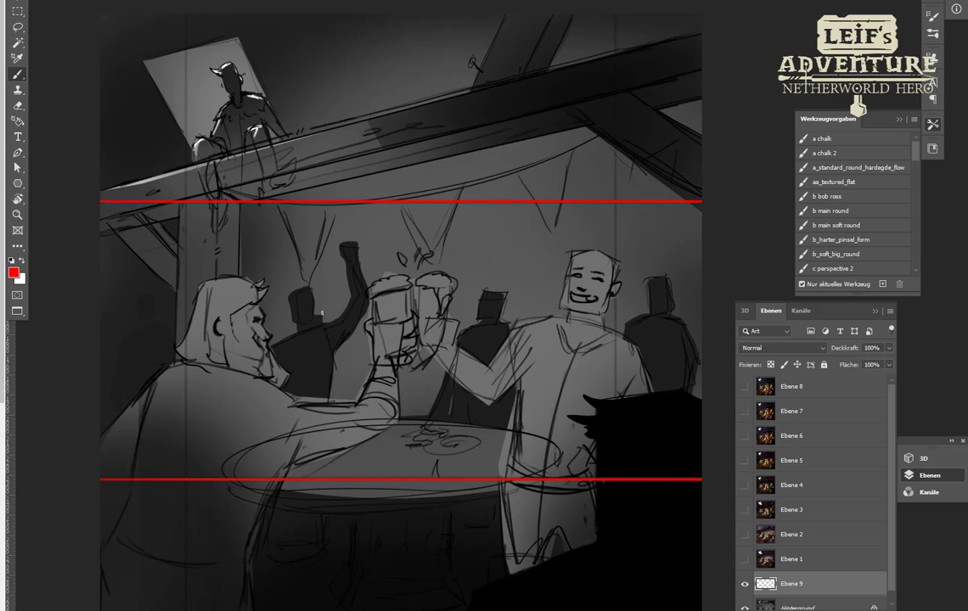
Circle the figure sitting on the beam in red and undo the circle together with both horizontal lines.
mouse_move(188, 115)
mouse_down()
mouse_move(307, 140)
mouse_move(195, 144)
mouse_up()
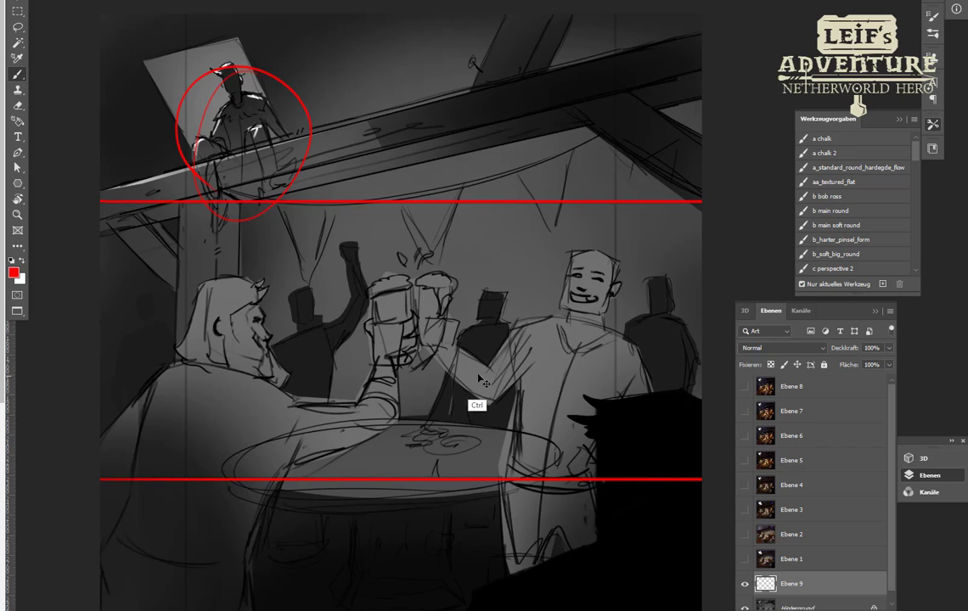
key(ctrl+z)
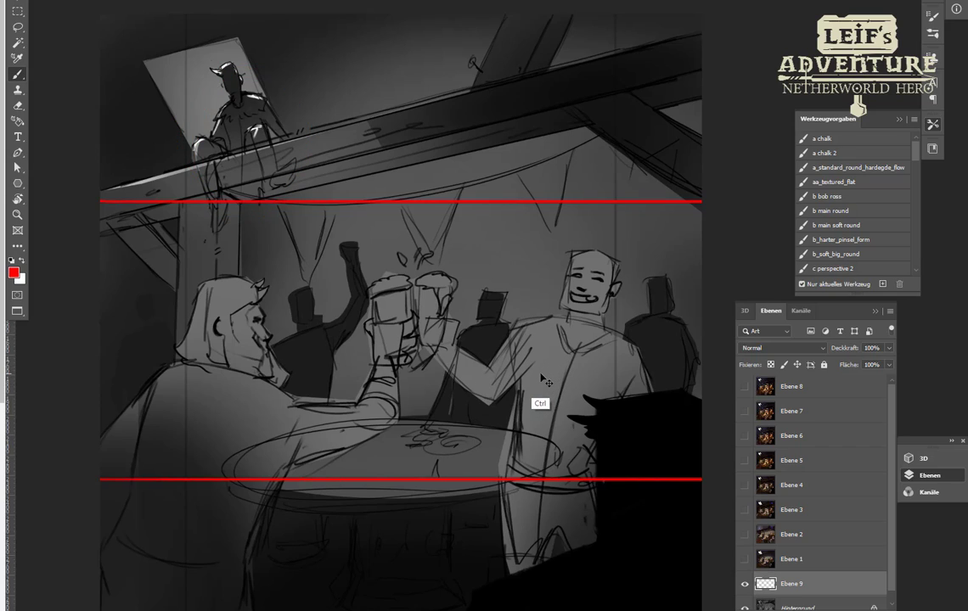
key(ctrl+z)
key(ctrl+z)
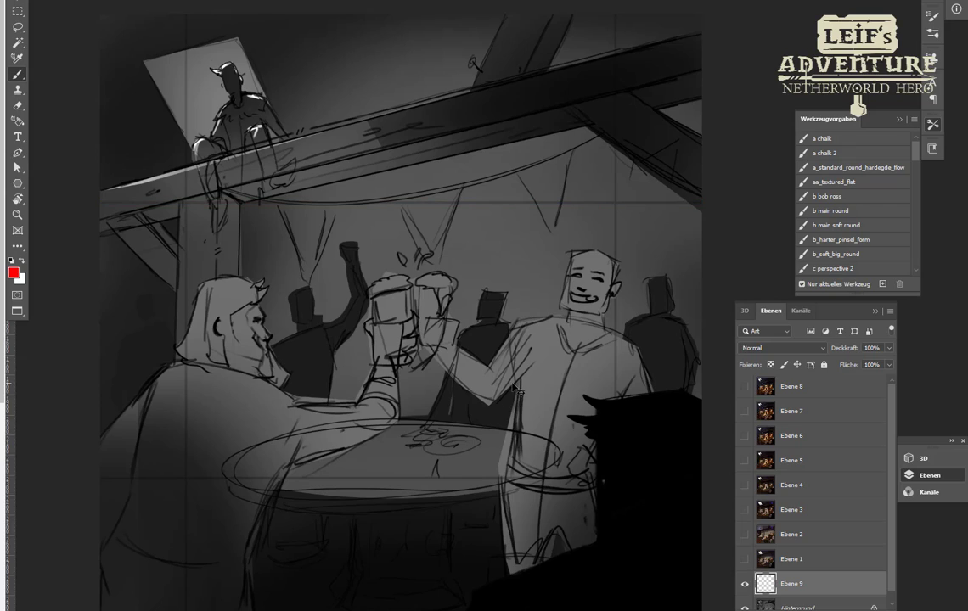
Paint two vertical red lines along the left and right thirds of the sketch.
drag(186, 15, 186, 597)
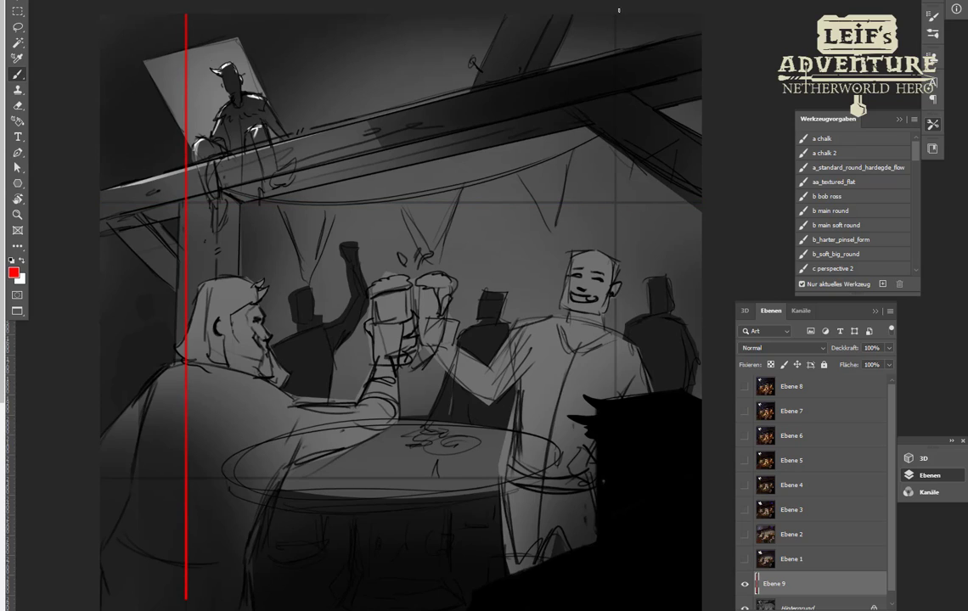
drag(613, 16, 613, 597)
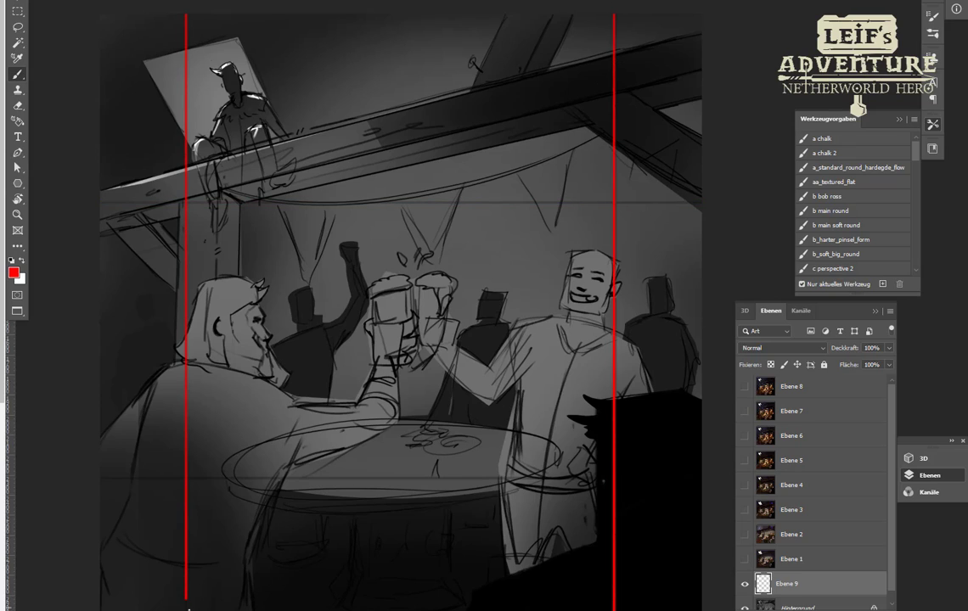
drag(174, 344, 174, 371)
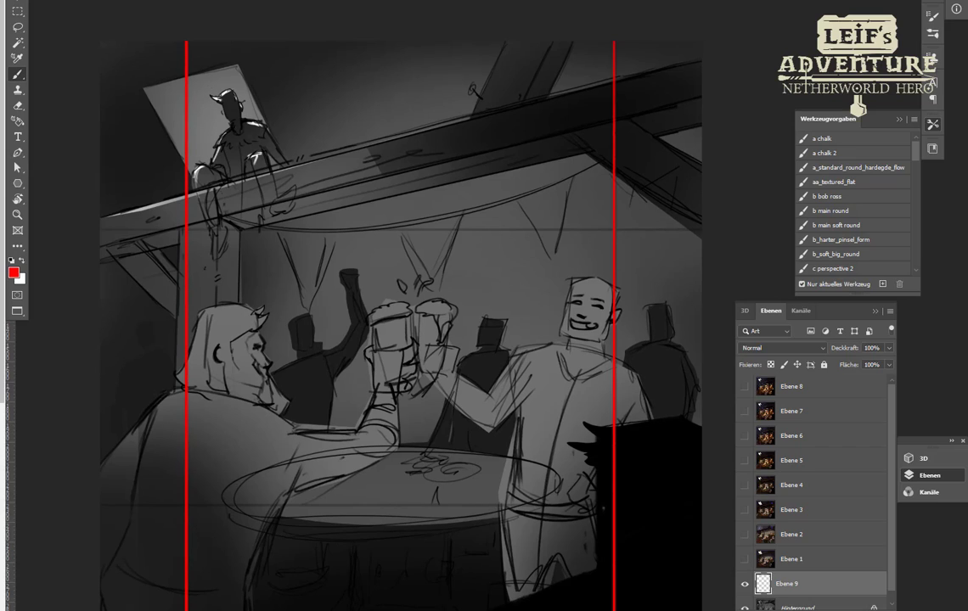
Mark the smiling man's head in red and undo that mark along with both vertical lines.
drag(613, 287, 595, 328)
key(ctrl+z)
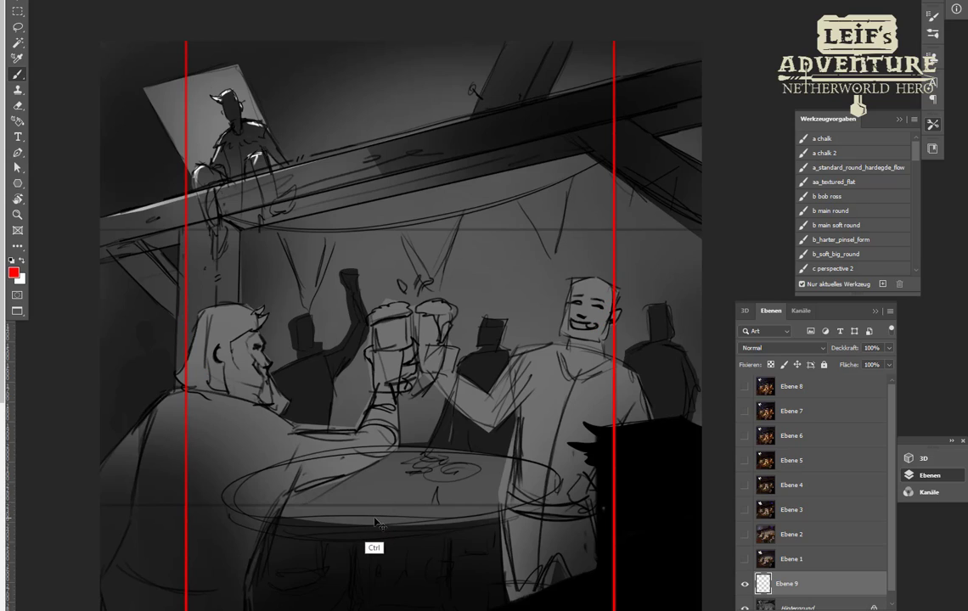
key(ctrl+z)
key(ctrl+z)
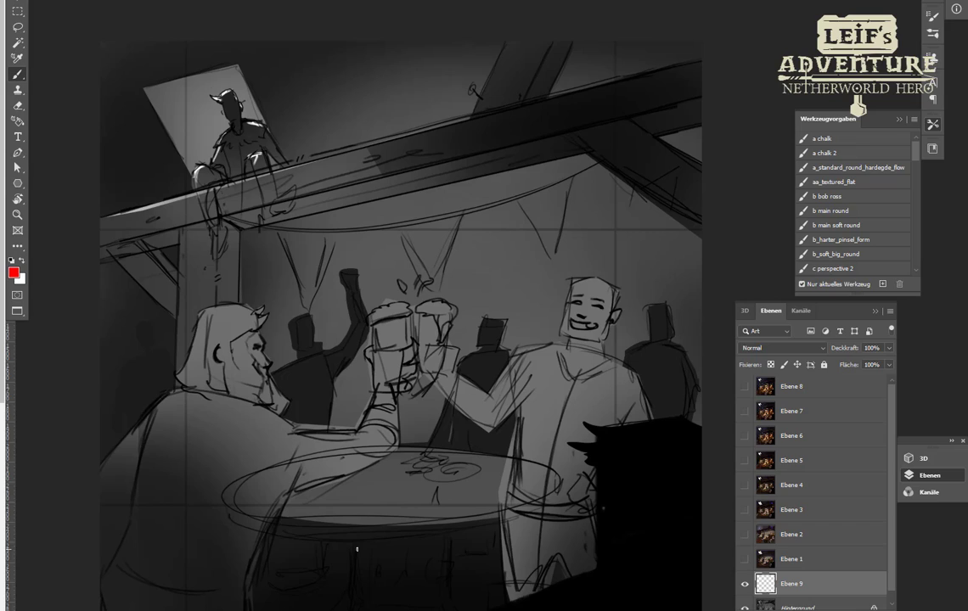
Outline the black foreground silhouette in red and undo the stroke.
scroll(891, 436, down, 1)
scroll(891, 435, down, 1)
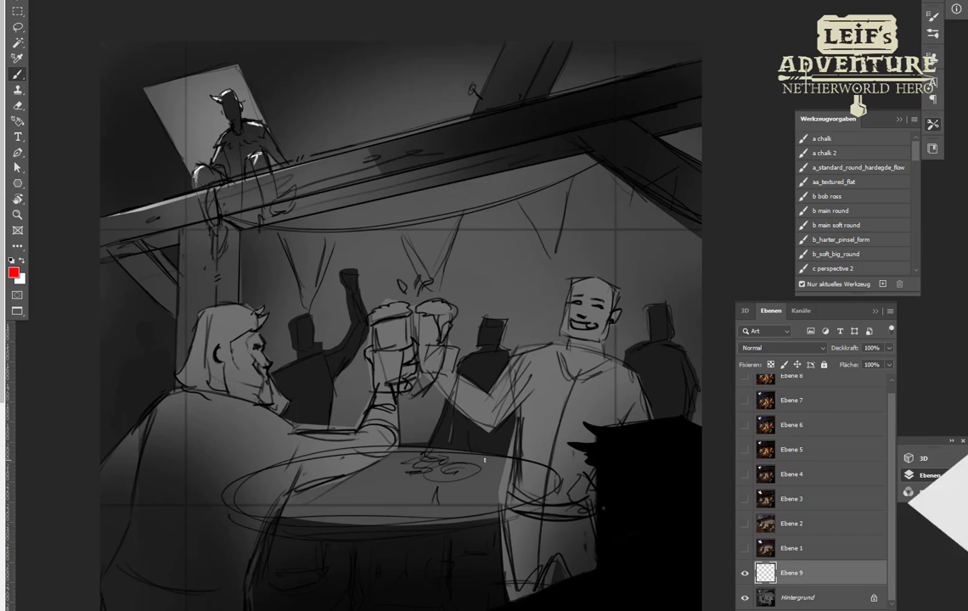
mouse_move(498, 610)
mouse_down()
mouse_move(637, 391)
mouse_move(701, 396)
mouse_up()
key(ctrl+z)
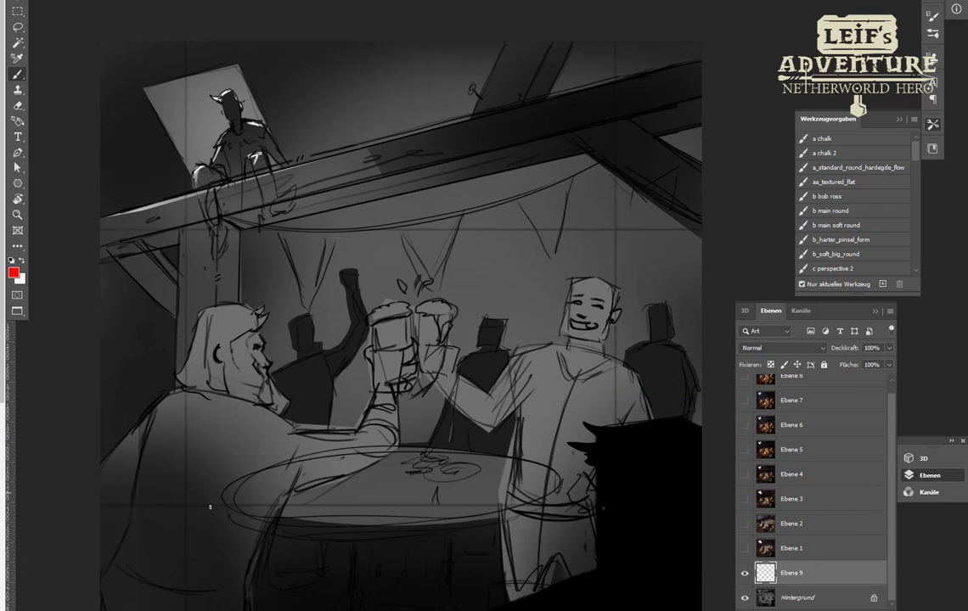
Trace red outlines around the two large toasting men and undo them.
mouse_move(100, 489)
mouse_down()
mouse_move(171, 376)
mouse_move(246, 317)
mouse_move(360, 408)
mouse_move(403, 308)
mouse_move(396, 400)
mouse_move(463, 329)
mouse_up()
mouse_move(594, 281)
mouse_down()
mouse_move(575, 338)
mouse_move(540, 556)
mouse_up()
key(ctrl+z)
key(ctrl+z)
key(ctrl+z)
key(ctrl+z)
key(ctrl+z)
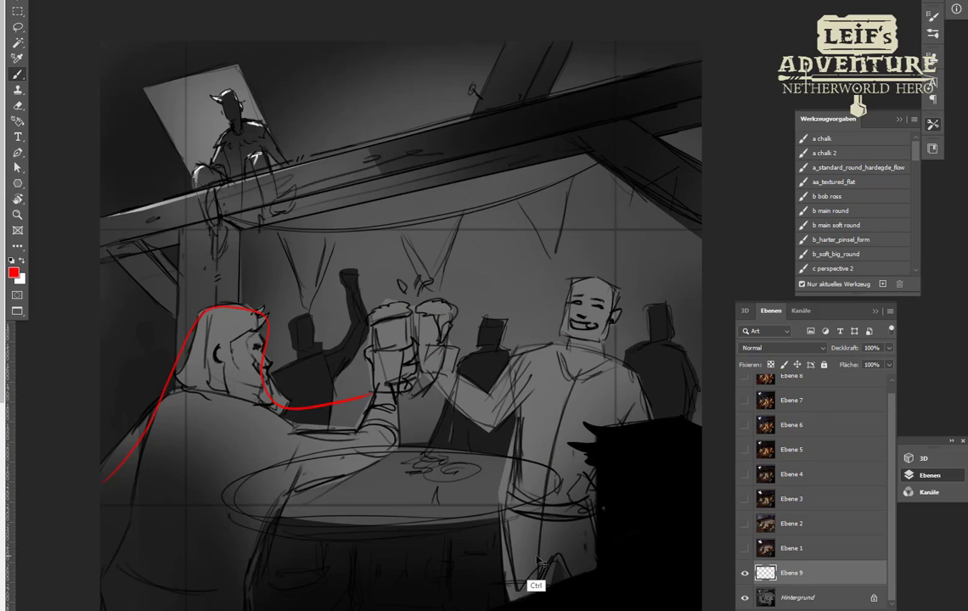
Mark the table top and the three dark background figures with red strokes.
mouse_move(316, 489)
mouse_down()
mouse_move(378, 467)
mouse_move(226, 495)
mouse_up()
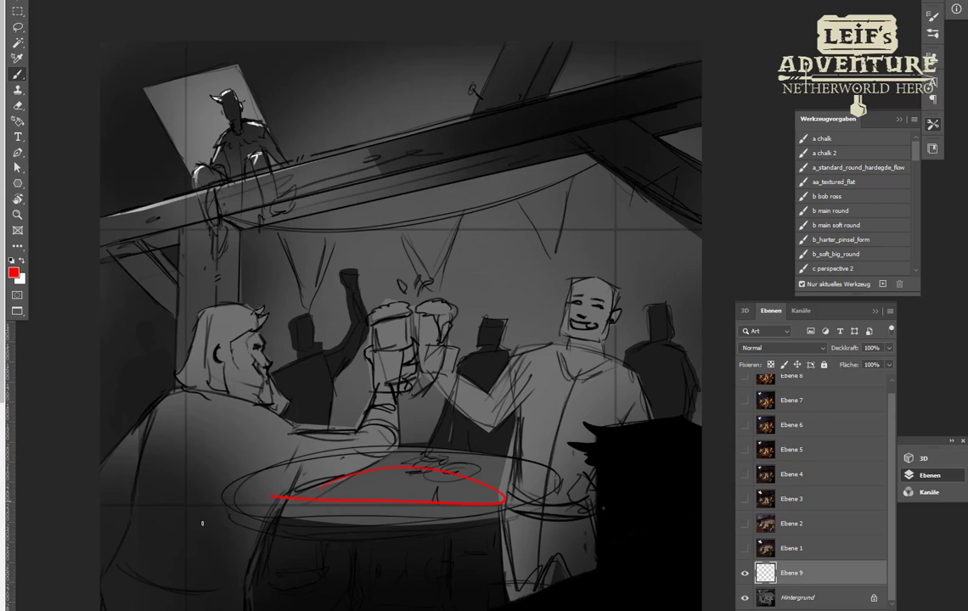
drag(293, 397, 340, 392)
drag(485, 350, 489, 372)
drag(659, 348, 662, 381)
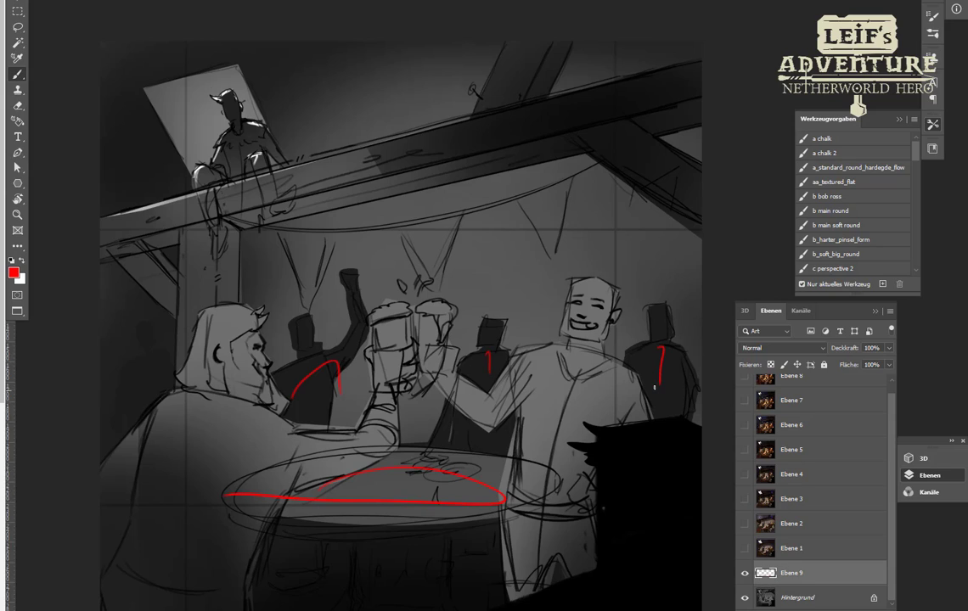
click(658, 389)
Circle the figure on the beam in red and undo the circle plus the table and background marks.
mouse_move(228, 100)
mouse_down()
mouse_move(212, 245)
mouse_move(234, 97)
mouse_up()
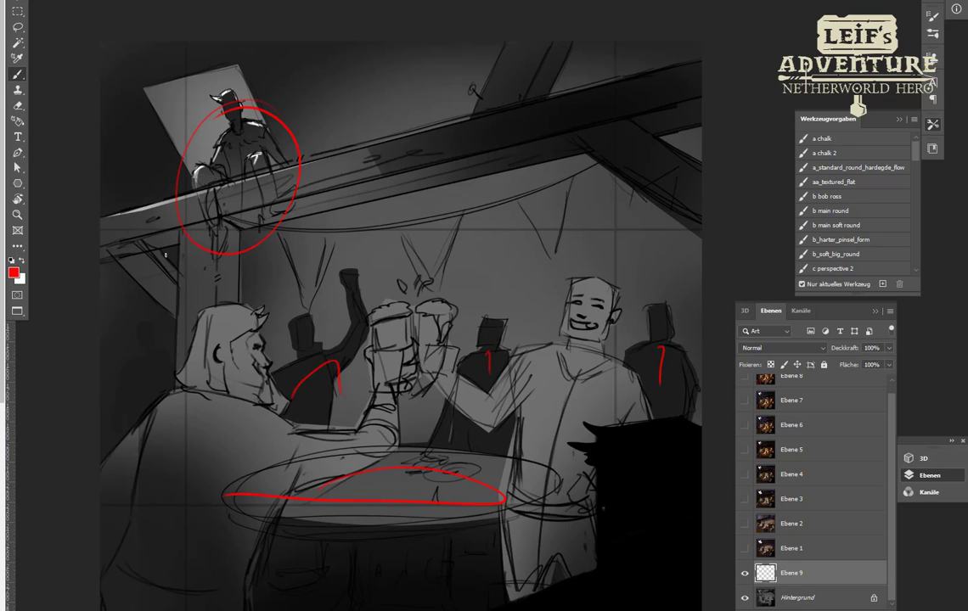
key(ctrl+z)
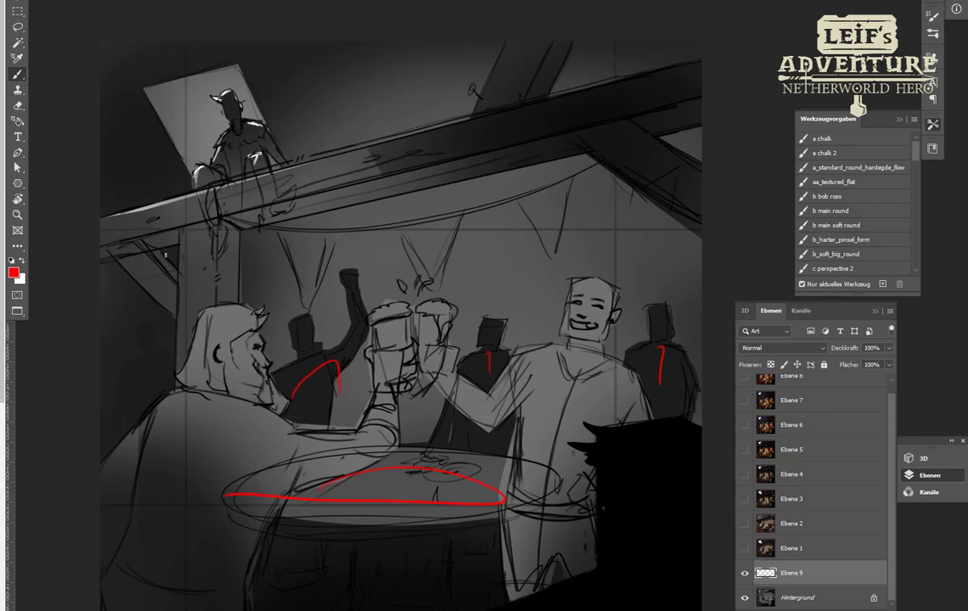
key(ctrl+z)
key(ctrl+z)
key(ctrl+z)
key(ctrl+z)
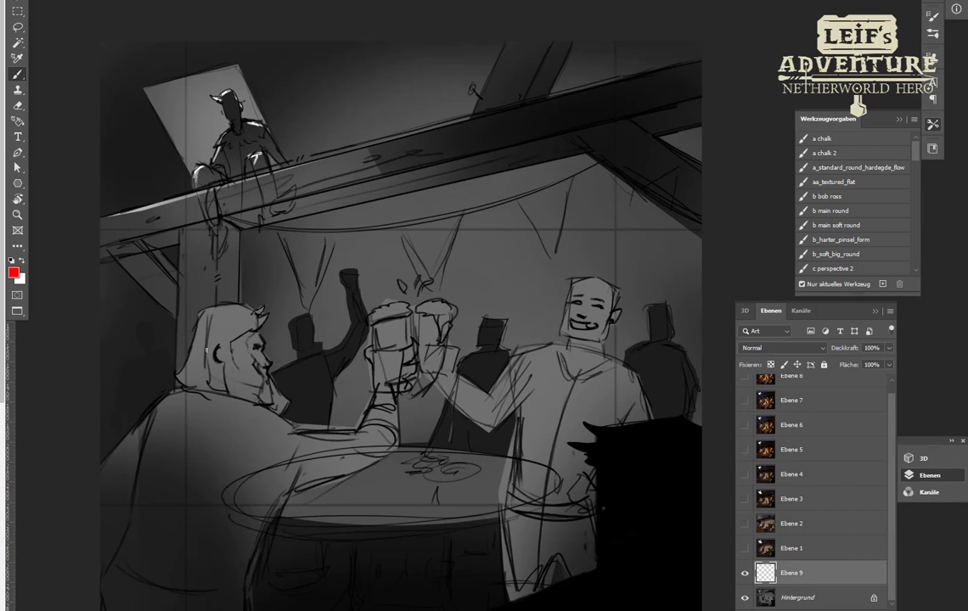
Circle the long-haired man's head and the figure on the beam in red, undoing each circle.
drag(255, 321, 251, 327)
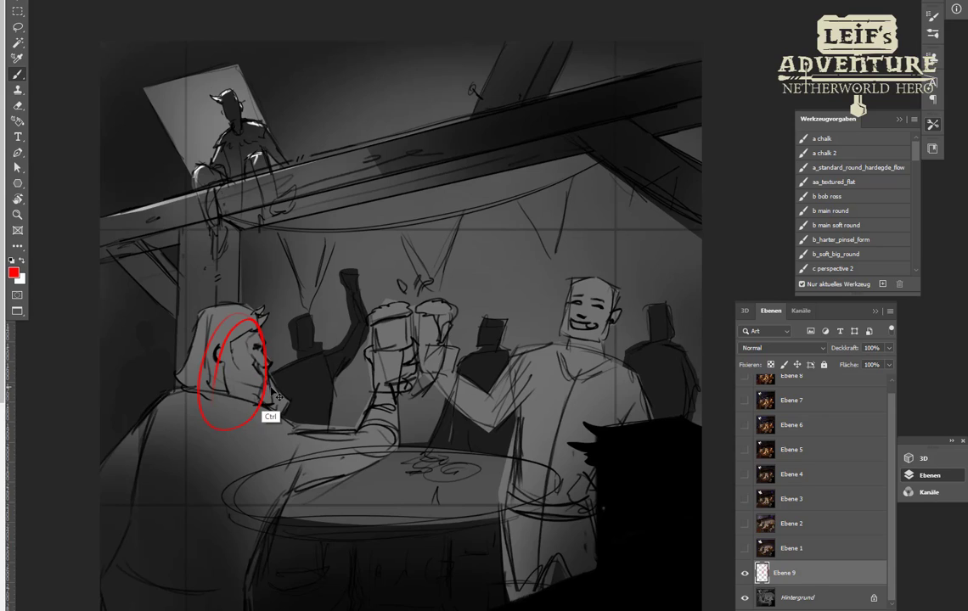
key(ctrl+z)
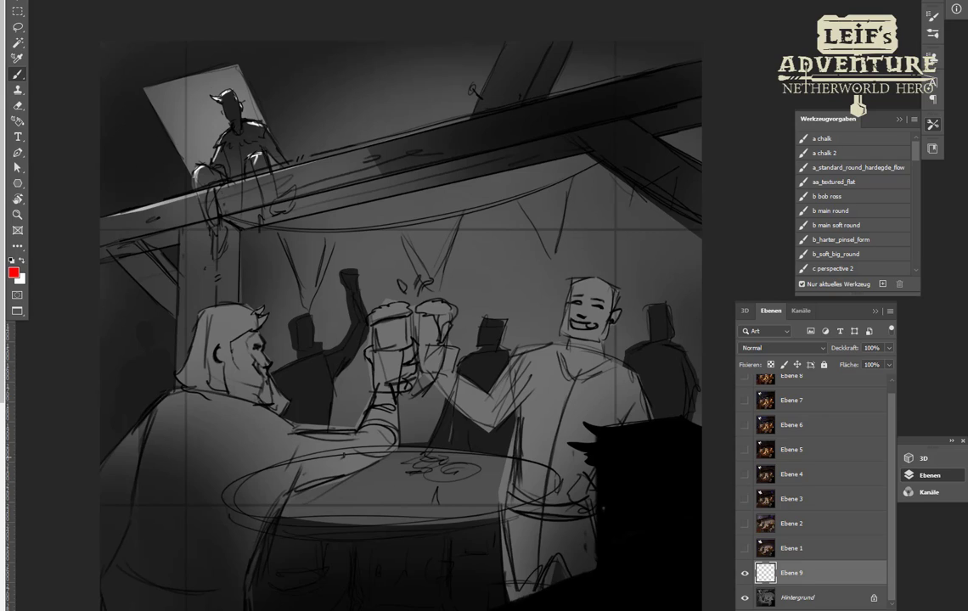
mouse_move(240, 102)
mouse_down()
mouse_move(231, 227)
mouse_move(190, 204)
mouse_move(255, 127)
mouse_up()
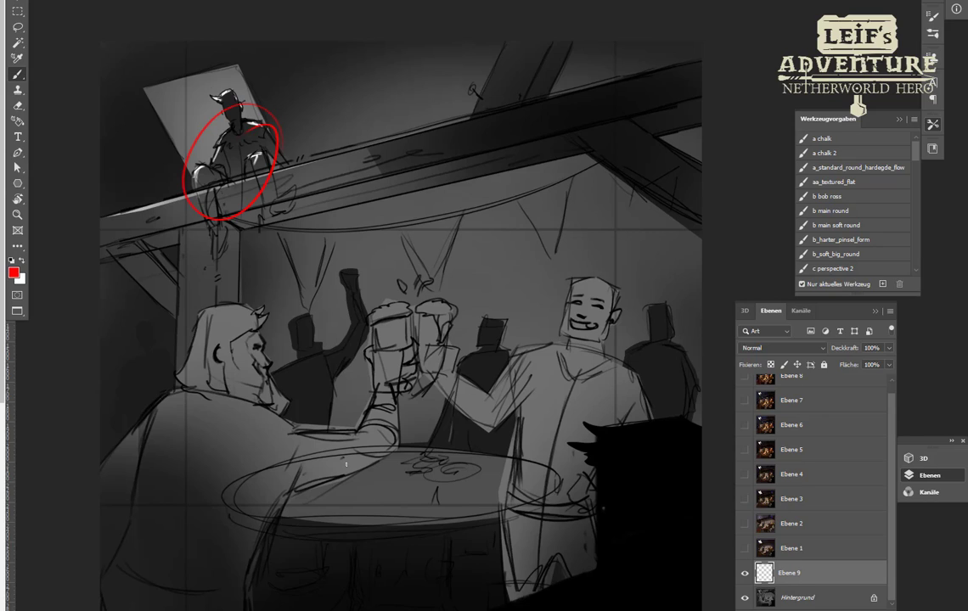
key(ctrl+z)
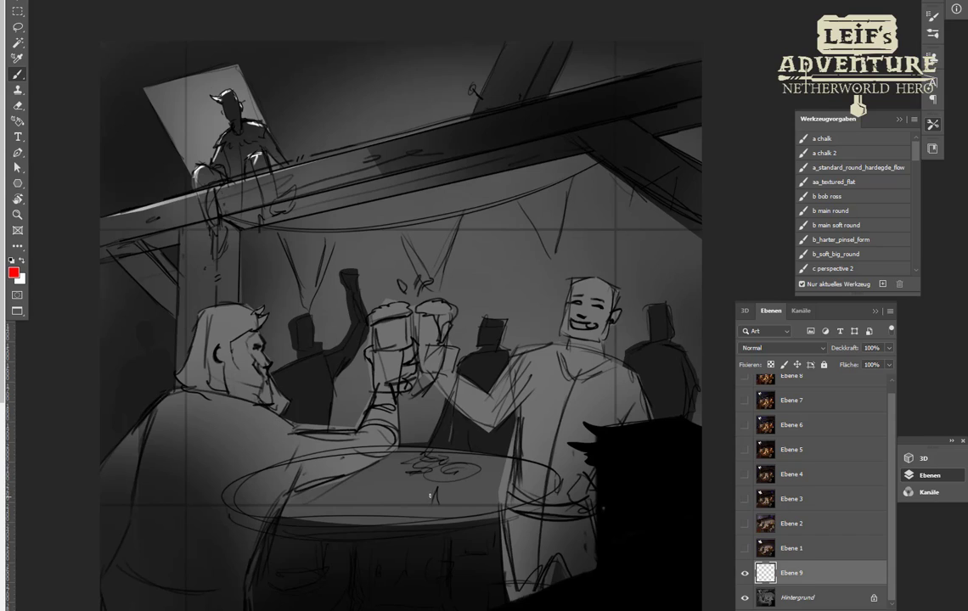
Hide the Ebene 9 layer, and show and select the painted Ebene 1 layer.
click(744, 573)
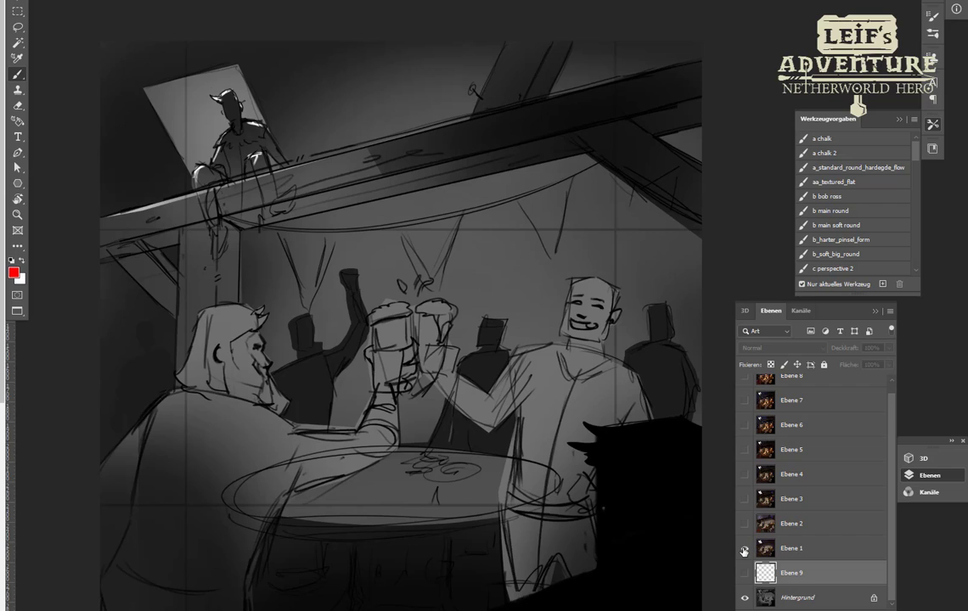
click(744, 549)
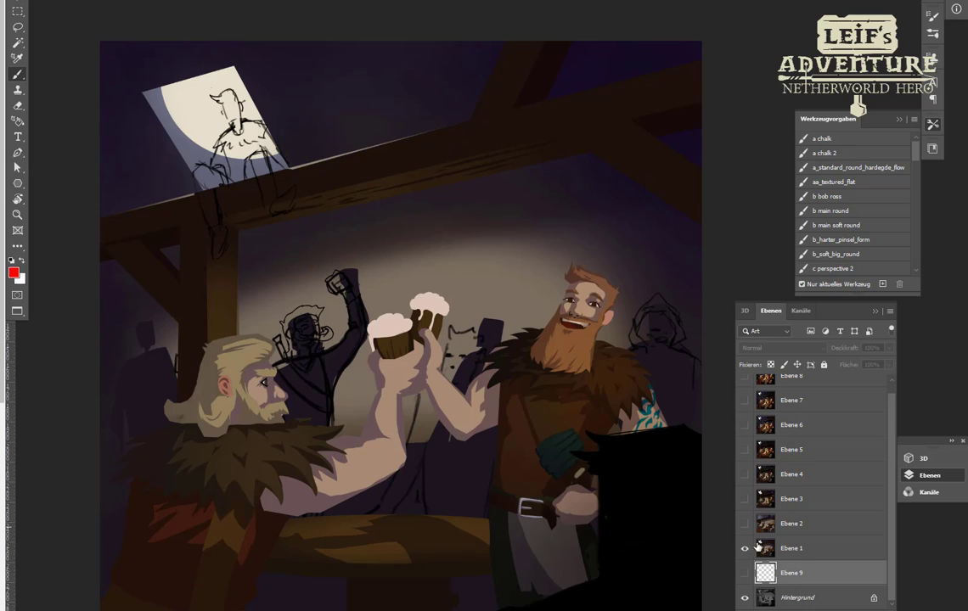
click(788, 550)
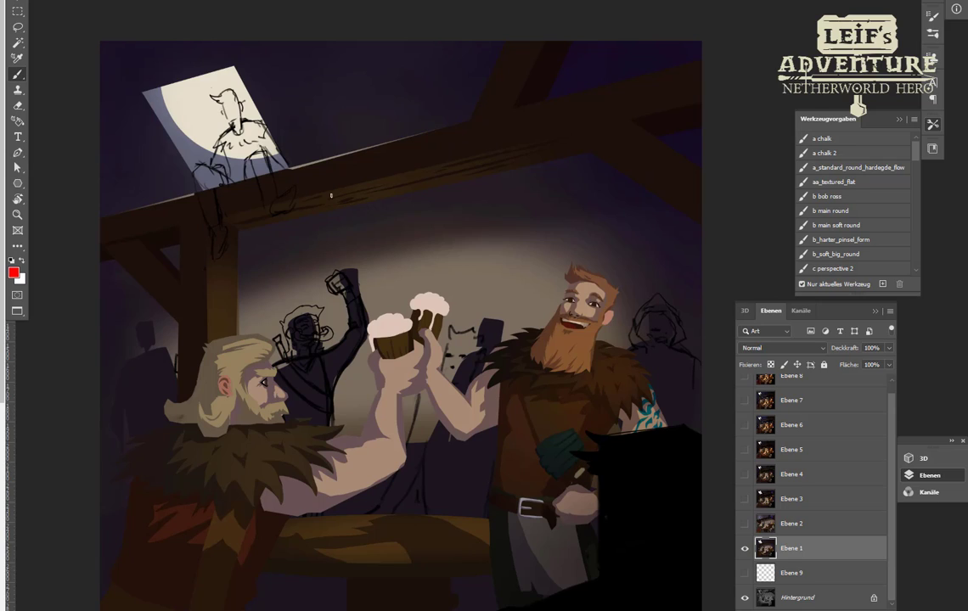
Mark the ceiling beam and the black foreground silhouette with red strokes, and undo the marks.
drag(275, 207, 518, 163)
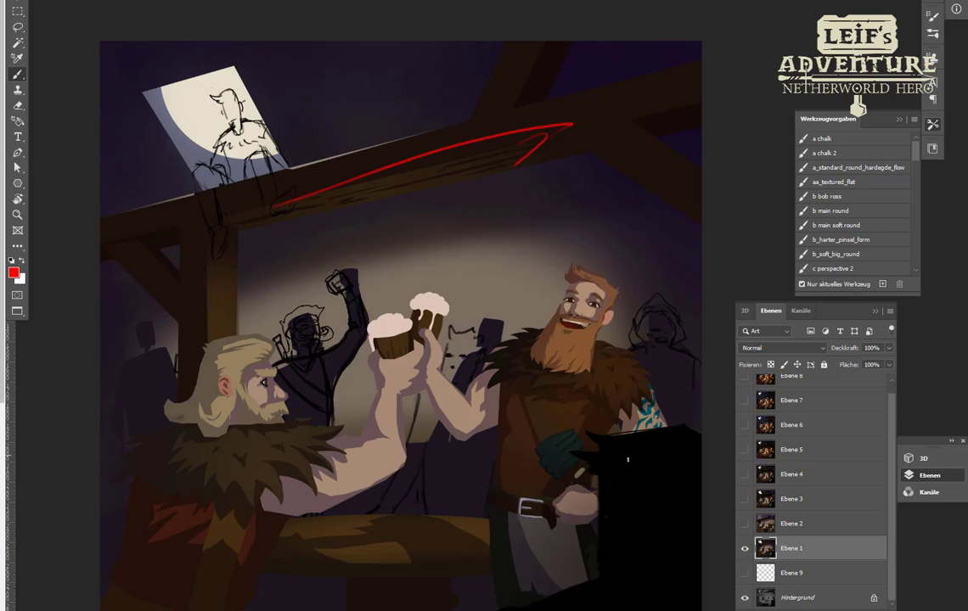
mouse_move(561, 610)
mouse_down()
mouse_move(599, 510)
mouse_move(679, 440)
mouse_up()
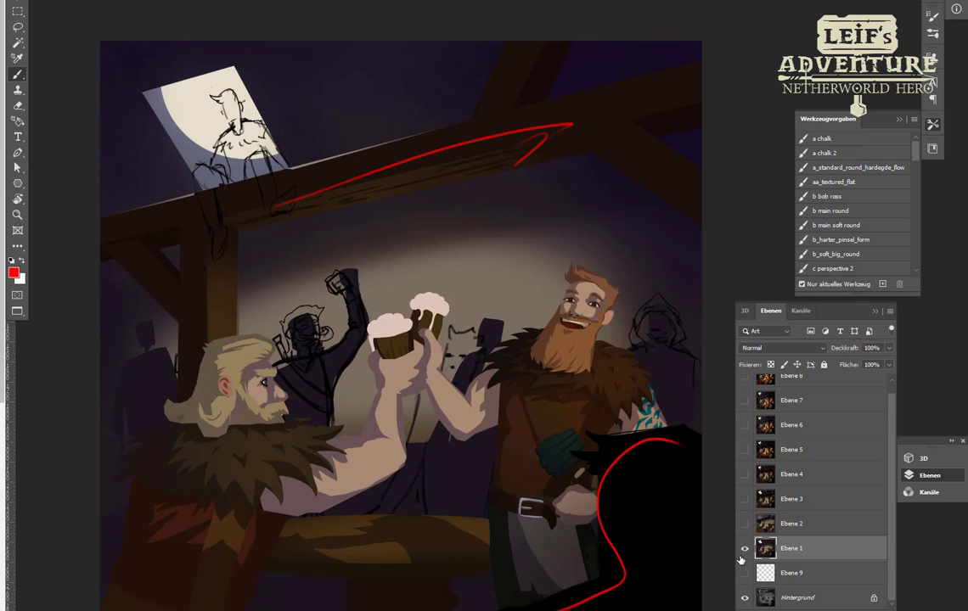
key(ctrl+z)
key(ctrl+z)
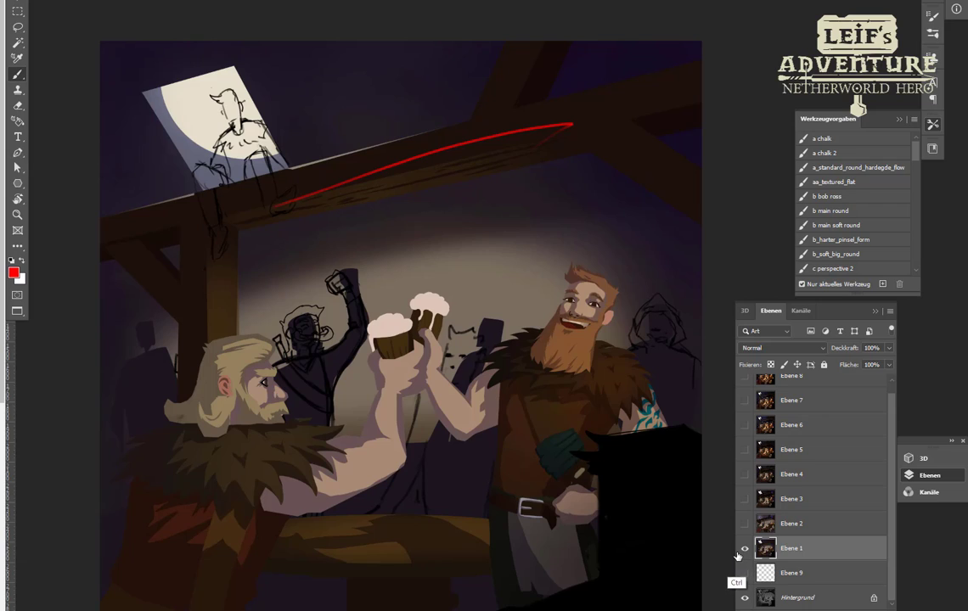
key(ctrl+z)
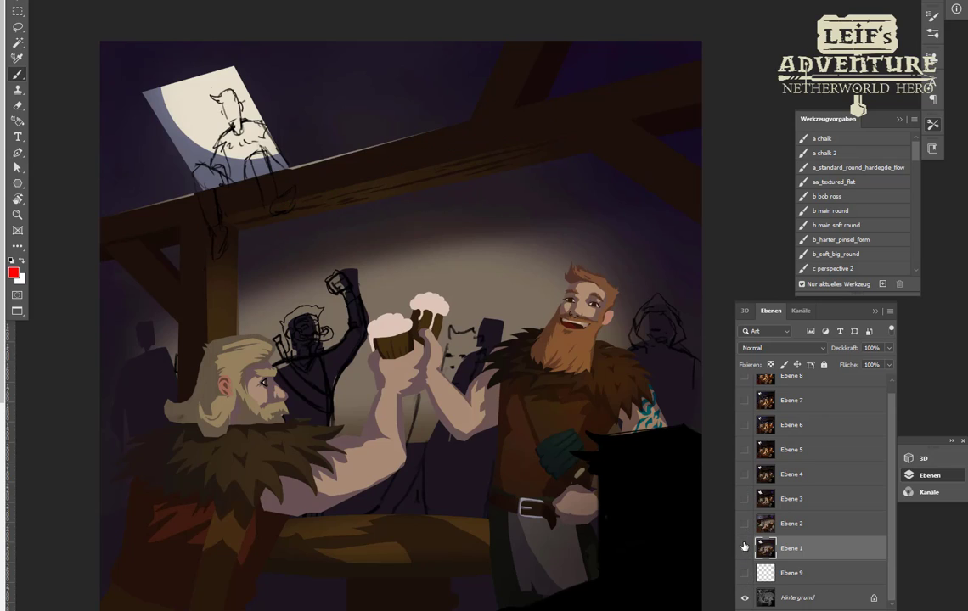
Show the Ebene 2 layer, hide Ebene 1, and make Ebene 2 the active layer.
click(745, 524)
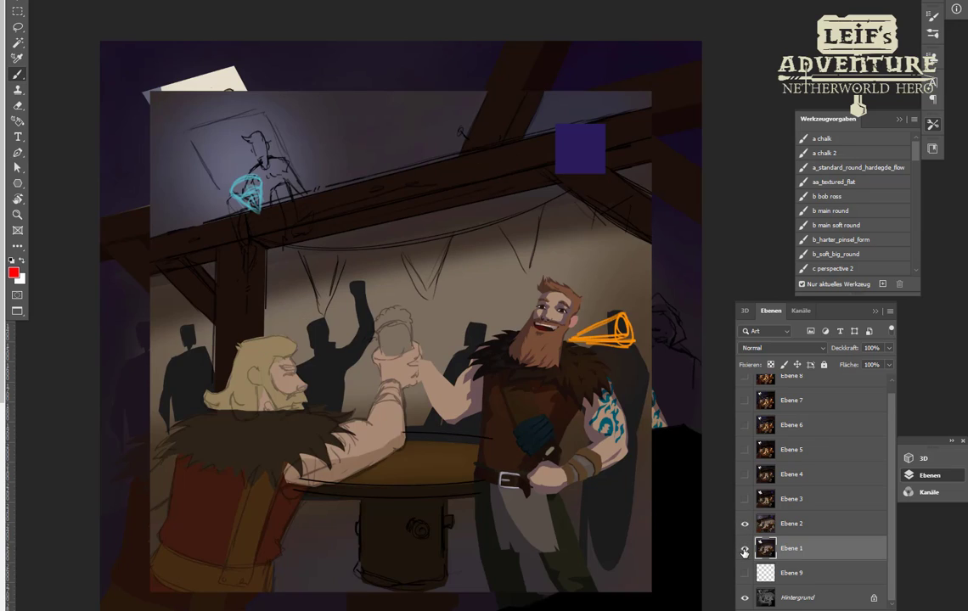
click(745, 548)
click(782, 530)
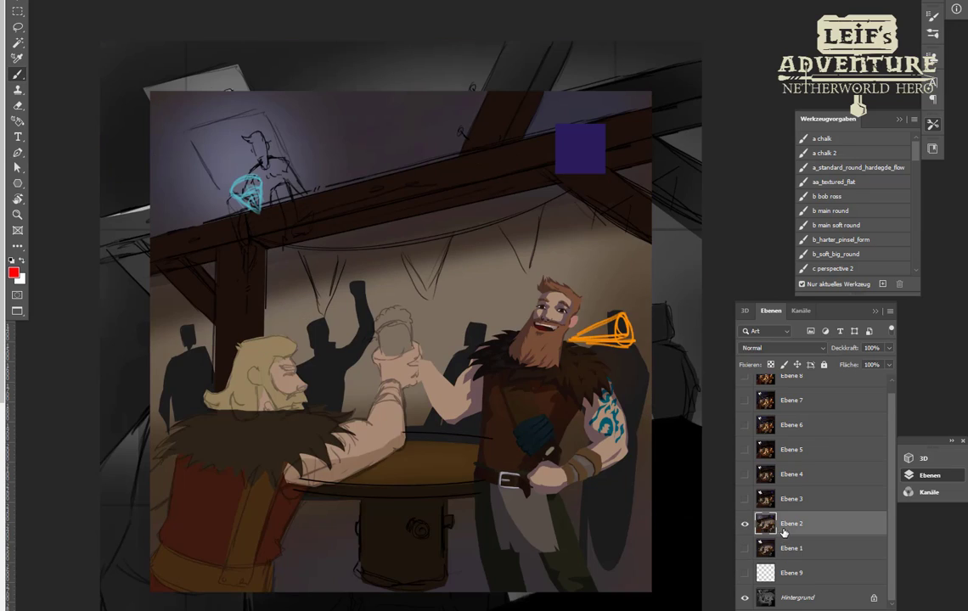
Scale the Ebene 2 picture up to fill the canvas, and switch back to the Brush tool.
key(ctrl+t)
drag(650, 91, 700, 41)
key(Return)
key(b)
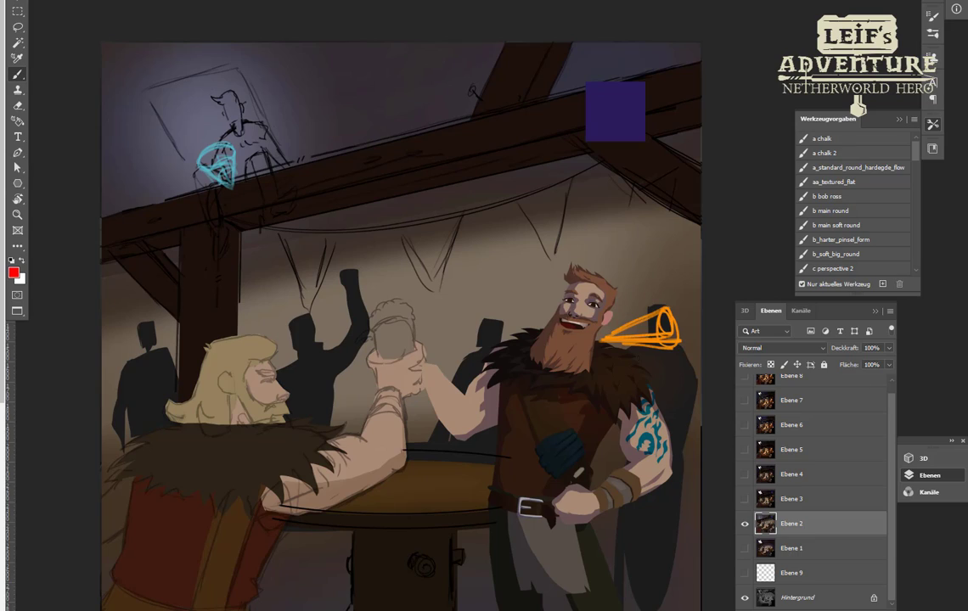
Draw a red arrow pointing at the red-bearded man's chest, and mark the figure on the beam, undoing that last mark.
mouse_move(691, 366)
mouse_down()
mouse_move(593, 373)
mouse_move(619, 379)
mouse_move(590, 374)
mouse_up()
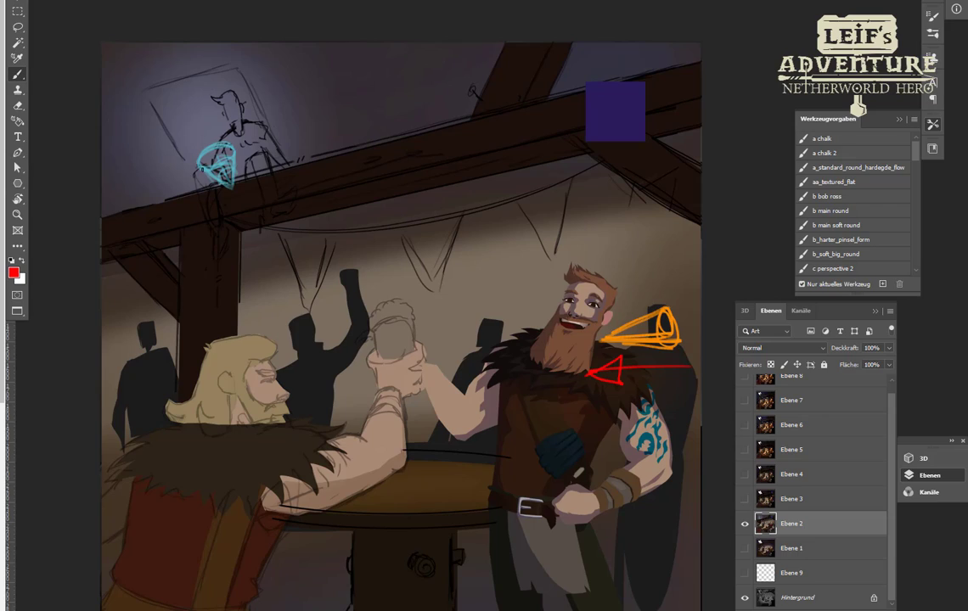
drag(240, 194, 237, 211)
key(ctrl+z)
Show the Ebene 3 layer, hide Ebene 2, and make Ebene 3 the active layer.
click(745, 499)
click(746, 524)
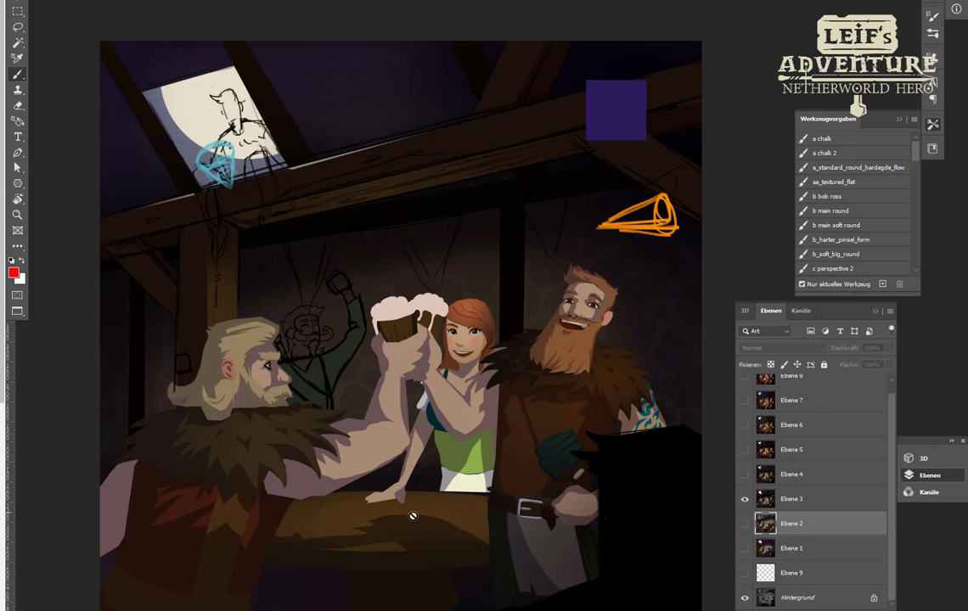
click(790, 499)
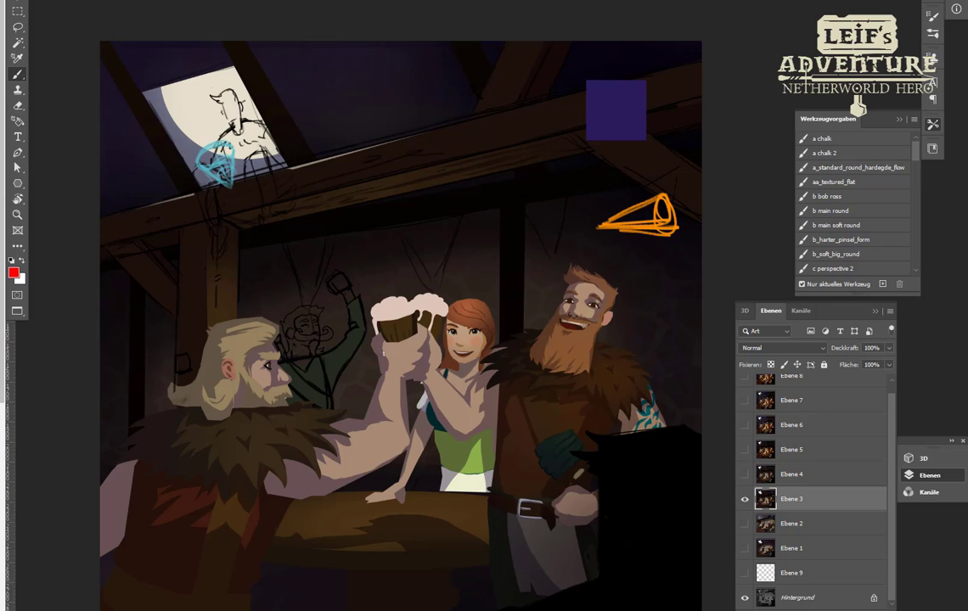
Outline the two overlapping beer mugs with red strokes on Ebene 3.
drag(374, 295, 384, 354)
mouse_move(379, 303)
mouse_down()
mouse_move(429, 295)
mouse_move(422, 354)
mouse_up()
drag(424, 313, 410, 348)
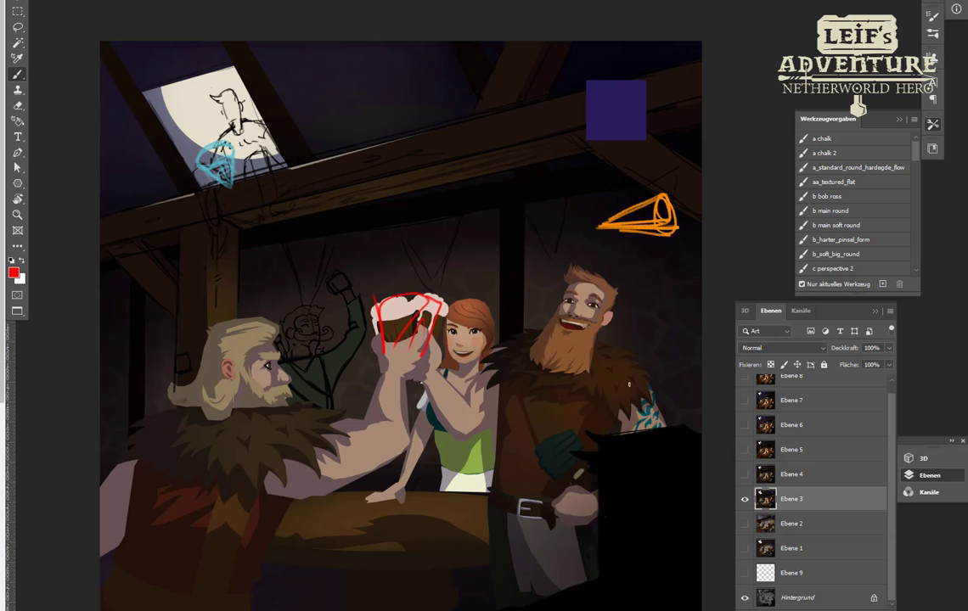
Hide Ebene 3, and show and select the Ebene 4 layer.
click(745, 497)
click(745, 475)
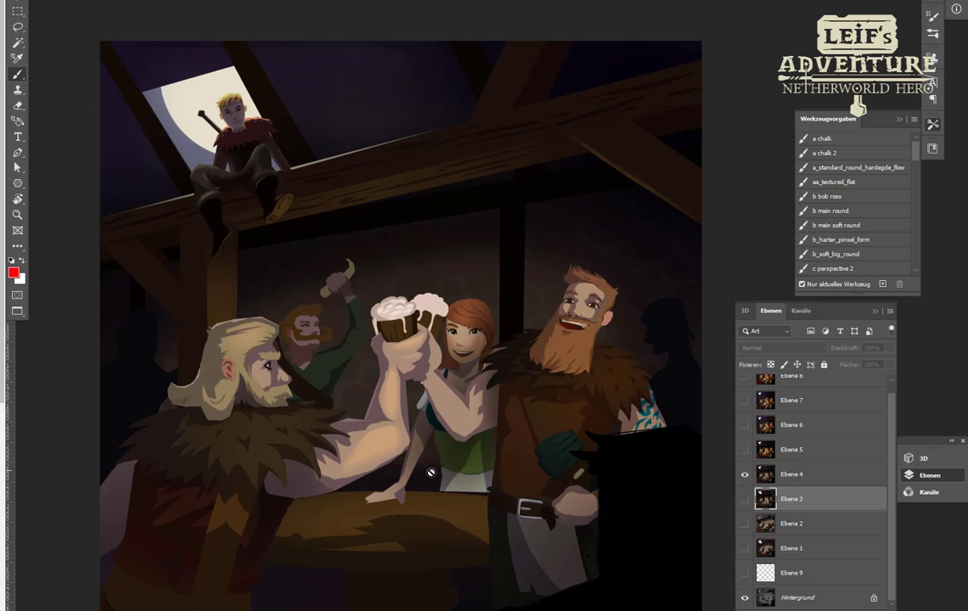
click(813, 477)
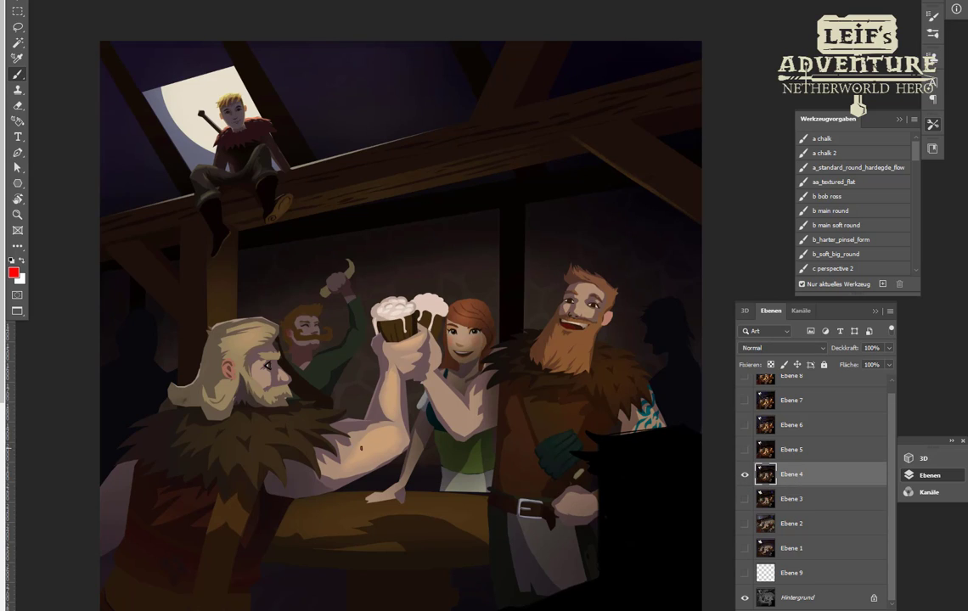
Mark the blond man's raised arm, draw a leftward arrow to the woman, and circle the boy on the beam in red.
mouse_move(361, 447)
mouse_down()
mouse_move(394, 427)
mouse_move(365, 464)
mouse_up()
mouse_move(642, 467)
mouse_down()
mouse_move(496, 462)
mouse_move(513, 457)
mouse_move(483, 465)
mouse_up()
drag(389, 410, 418, 338)
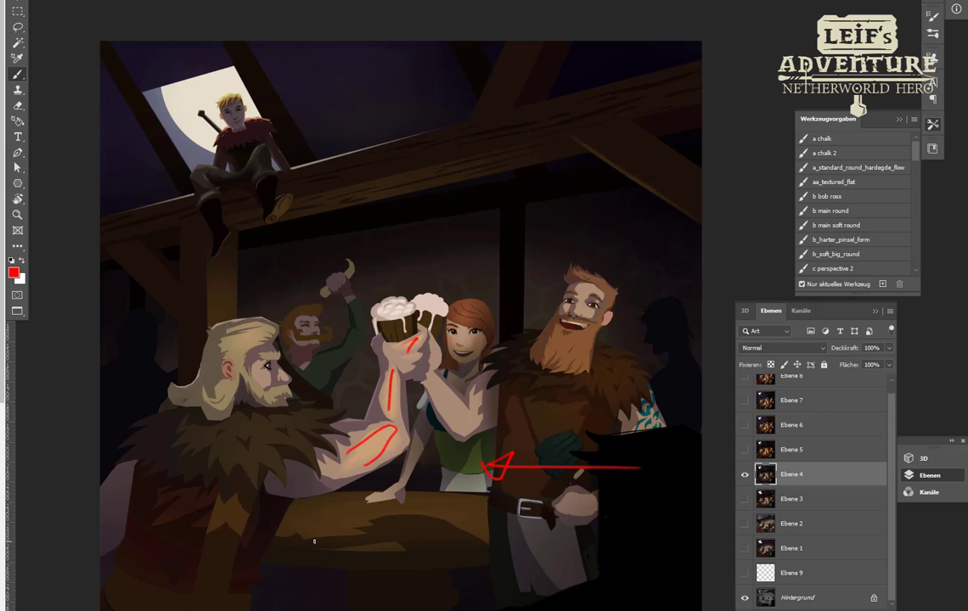
mouse_move(222, 100)
mouse_down()
mouse_move(242, 93)
mouse_move(219, 101)
mouse_up()
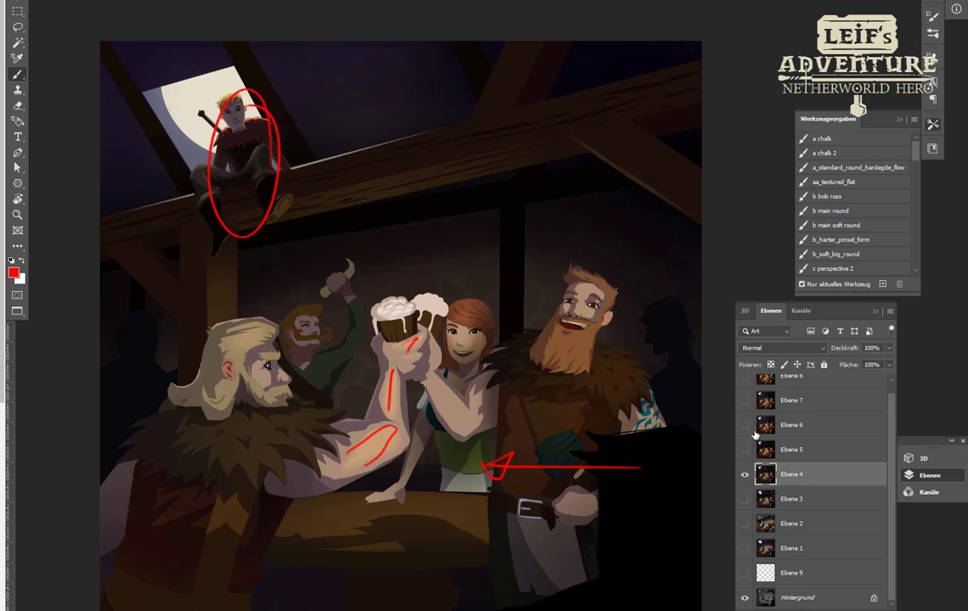
Hide Ebene 4, and show and select the Ebene 5 layer.
click(746, 480)
click(744, 451)
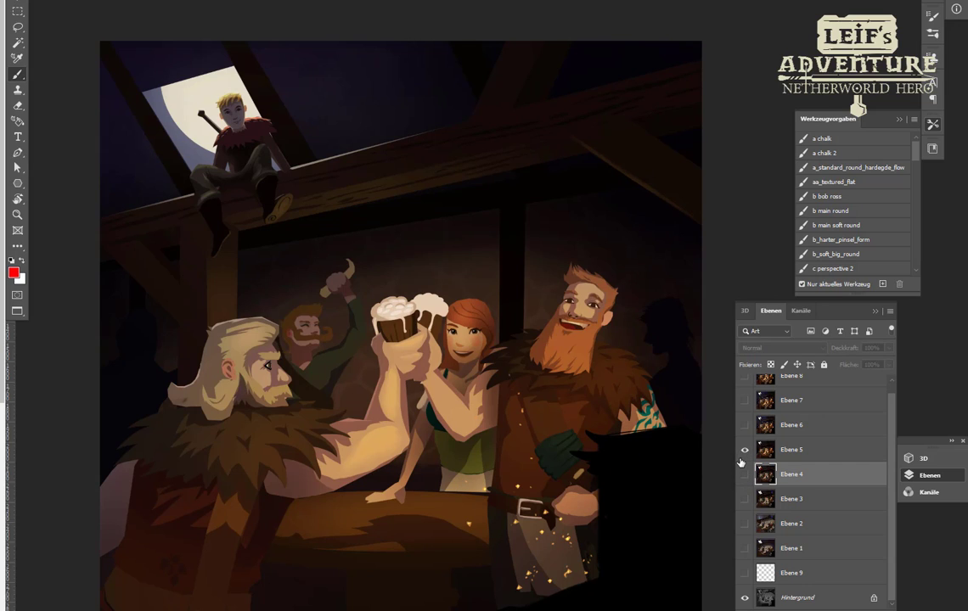
click(840, 455)
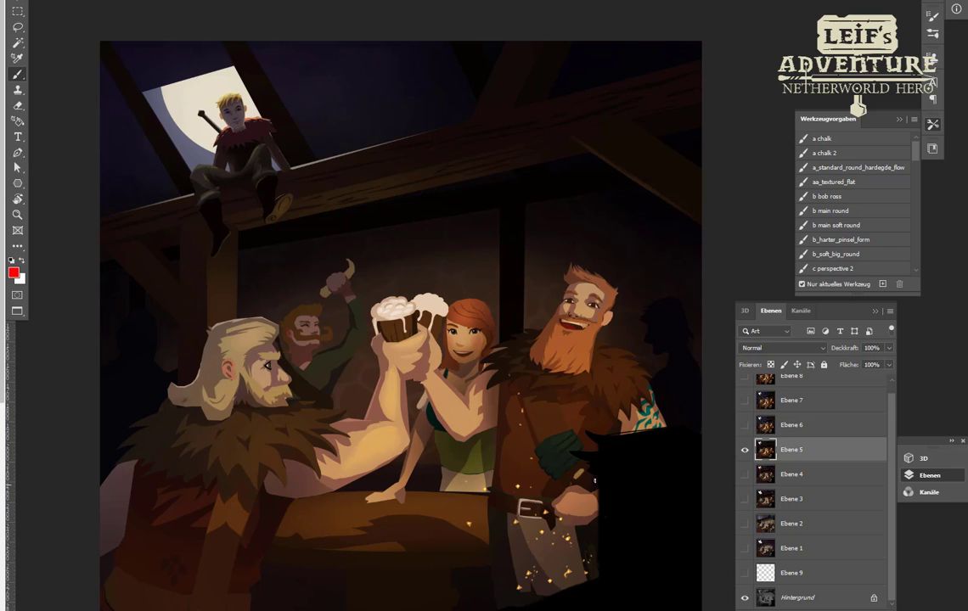
Draw a red arrow from the dark silhouette, a large arc around the tavern group, and an arrow down from the moon.
drag(601, 474, 499, 467)
mouse_move(127, 601)
mouse_down()
mouse_move(110, 526)
mouse_move(258, 271)
mouse_move(544, 176)
mouse_move(731, 246)
mouse_up()
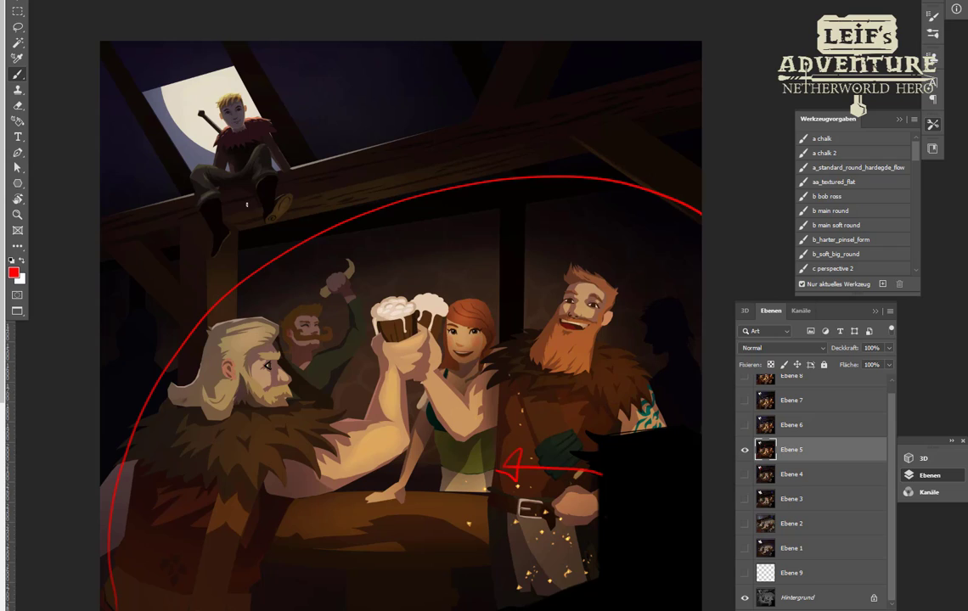
mouse_move(187, 101)
mouse_down()
mouse_move(258, 241)
mouse_move(242, 230)
mouse_move(221, 237)
mouse_move(270, 220)
mouse_up()
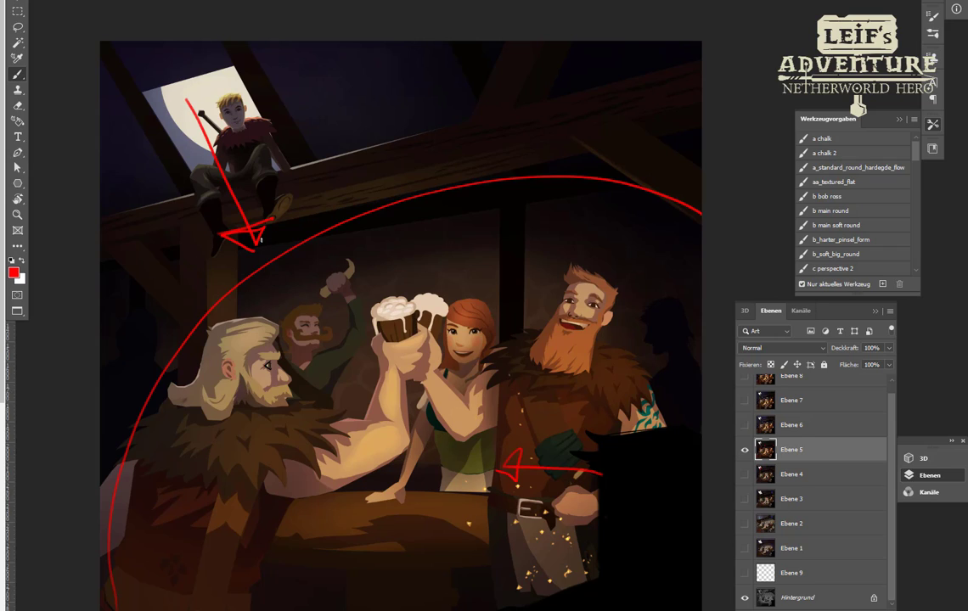
Hide Ebene 5, and show and select the Ebene 6 layer.
click(745, 451)
click(746, 426)
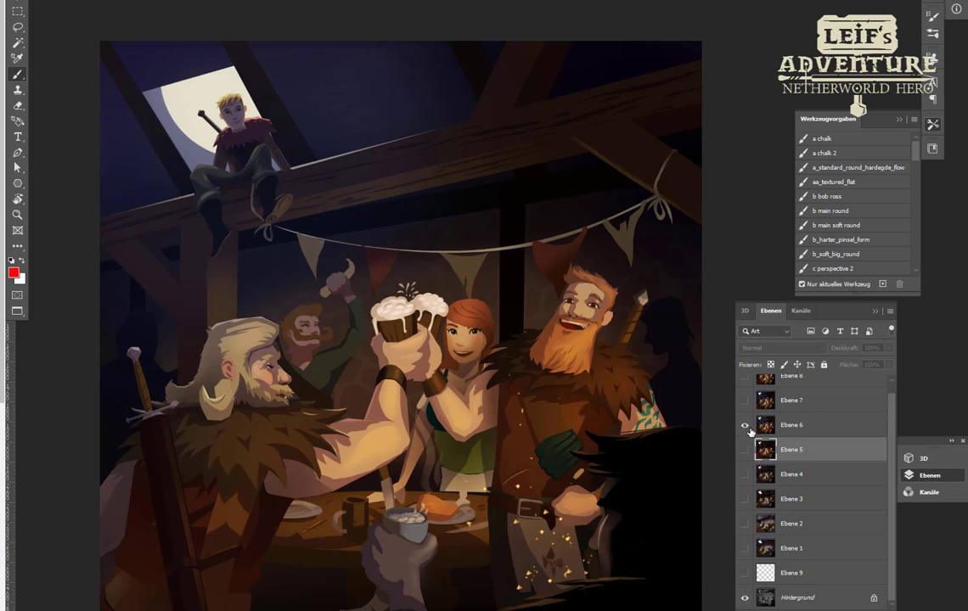
scroll(892, 424, up, 1)
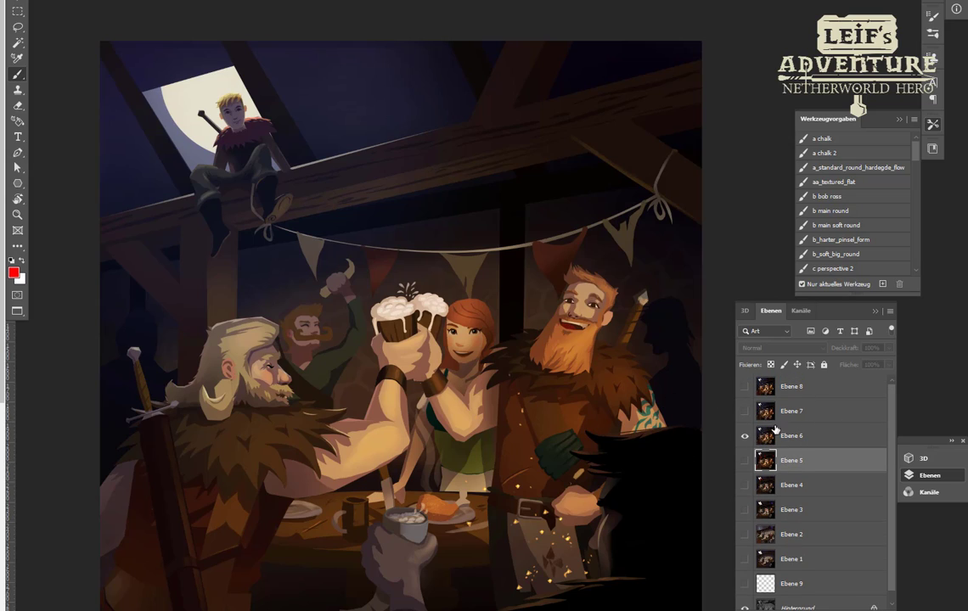
click(819, 440)
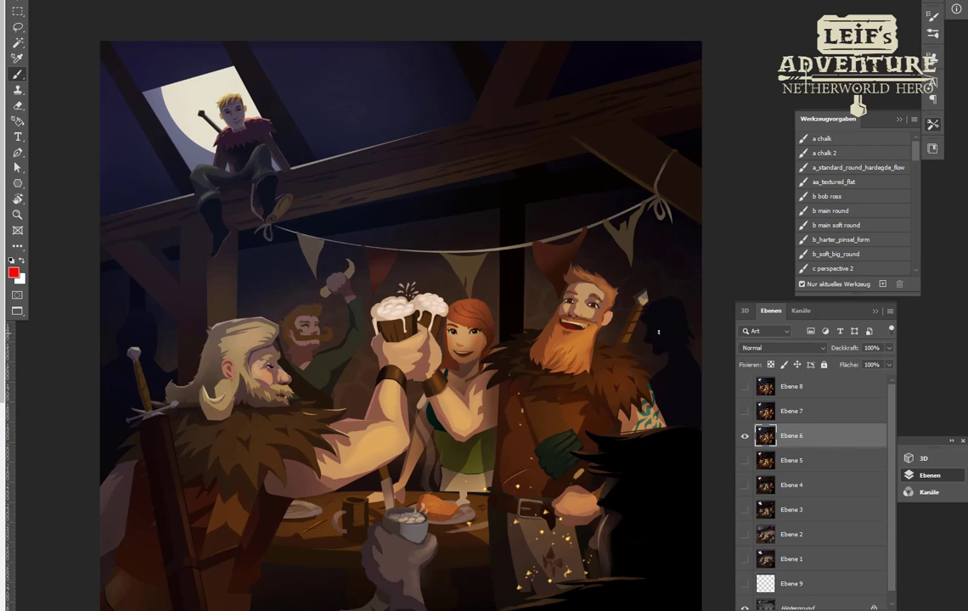
Mark the shadowed background figure and the black foreground edges in red, and circle the blond man's face.
drag(677, 299, 667, 334)
drag(526, 606, 616, 586)
drag(628, 432, 642, 435)
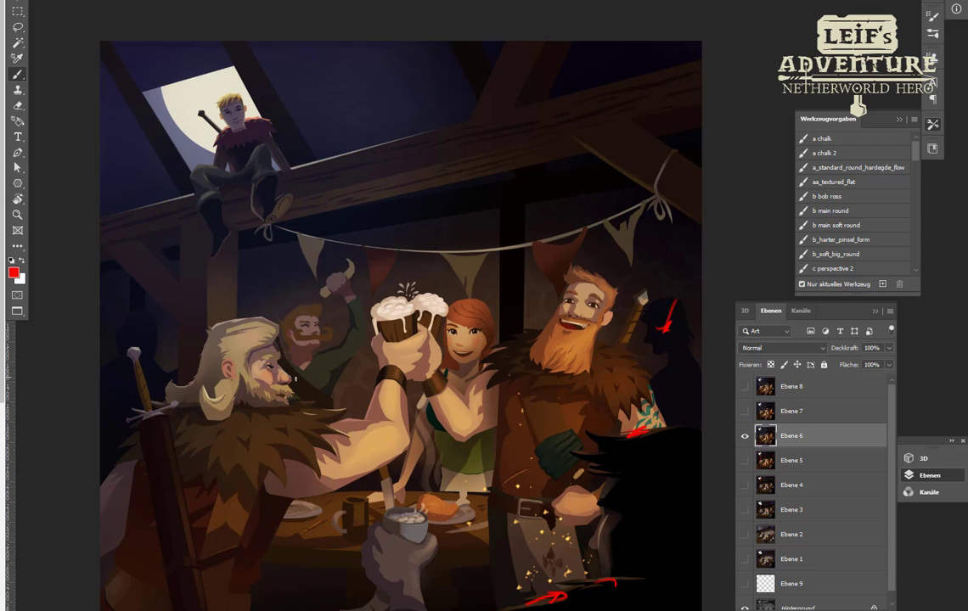
mouse_move(299, 350)
mouse_down()
mouse_move(252, 331)
mouse_move(302, 351)
mouse_up()
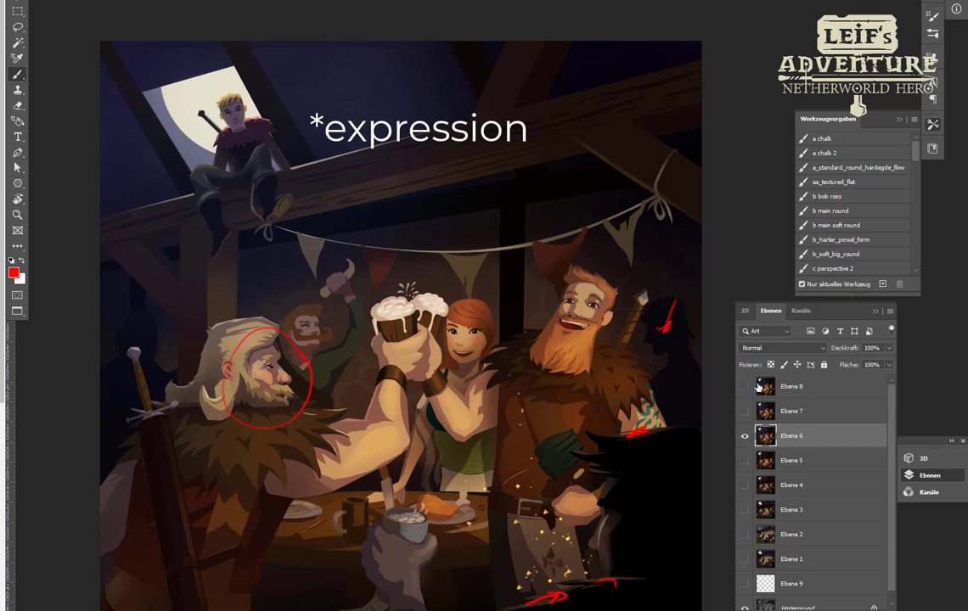
Show Ebene 5 and switch Ebene 6 off and on to compare the two painting stages.
click(745, 436)
click(745, 461)
click(744, 436)
click(744, 437)
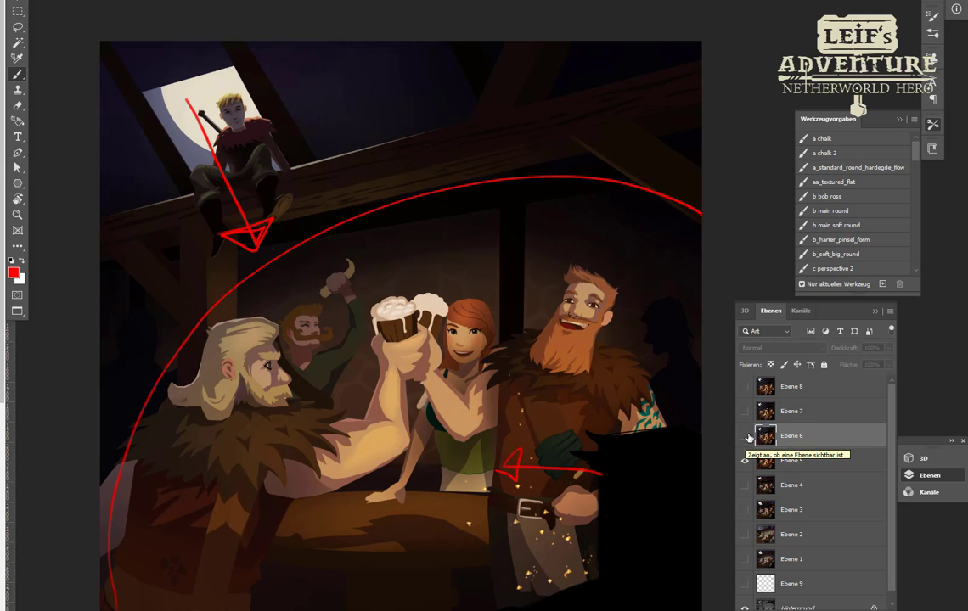
click(745, 437)
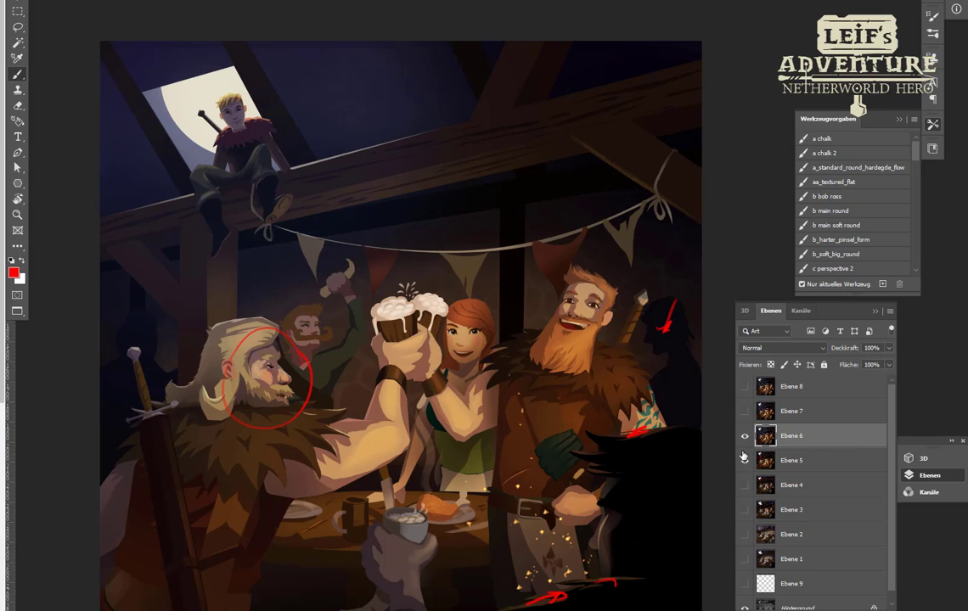
Circle the plate of food and mark the mug on the table in red on Ebene 6.
click(744, 459)
mouse_move(455, 499)
mouse_down()
mouse_move(422, 501)
mouse_move(469, 506)
mouse_up()
mouse_move(343, 526)
mouse_down()
mouse_move(357, 511)
mouse_move(361, 538)
mouse_up()
Compare the picture with and without Ebene 6, and show and select the Ebene 7 layer.
click(743, 437)
click(744, 436)
click(745, 412)
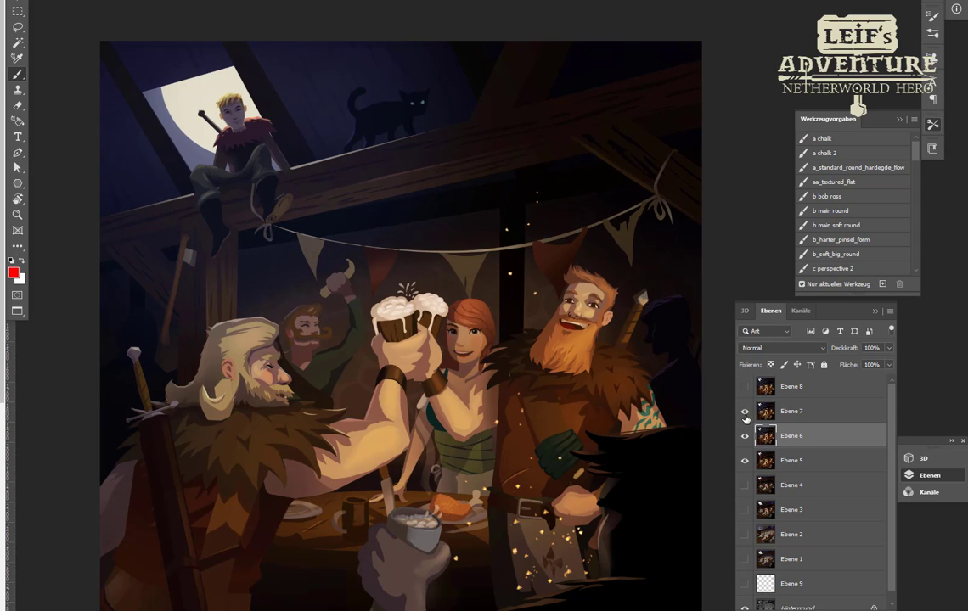
drag(799, 414, 744, 417)
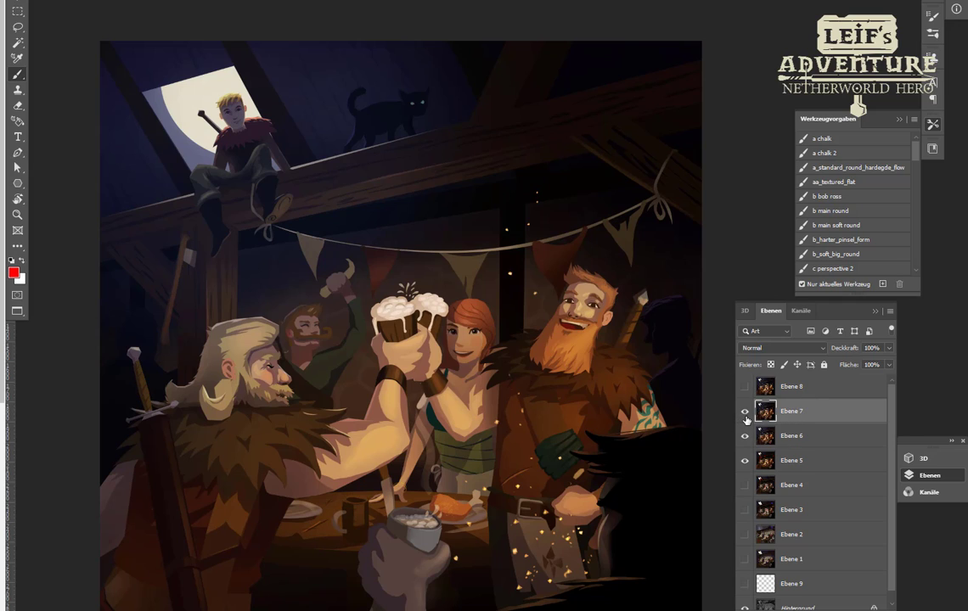
Compare the picture with and without Ebene 7, and trace the hanging axe in red on that layer.
click(744, 412)
click(744, 412)
click(743, 413)
click(744, 412)
click(745, 412)
click(746, 412)
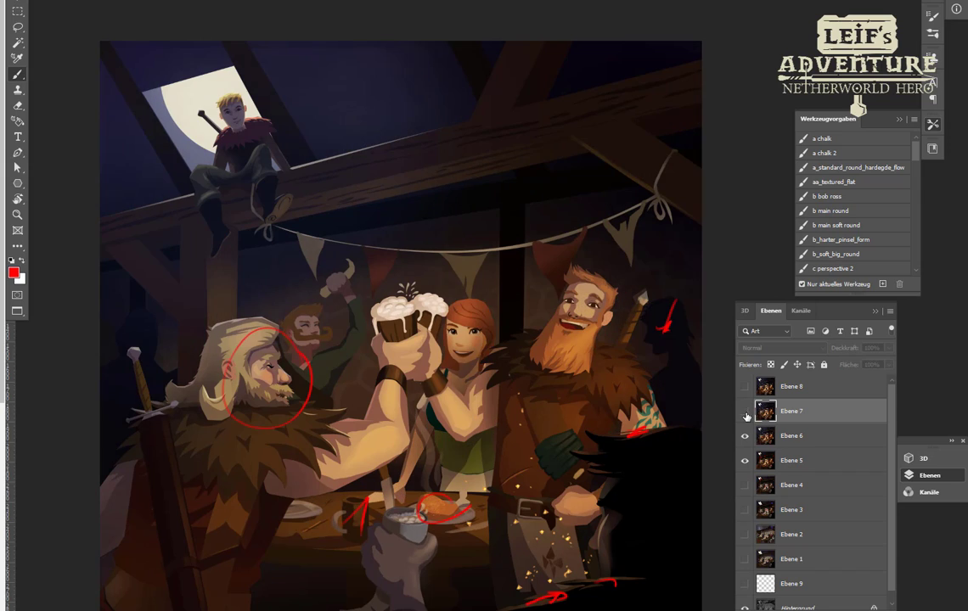
click(746, 414)
click(746, 414)
click(746, 414)
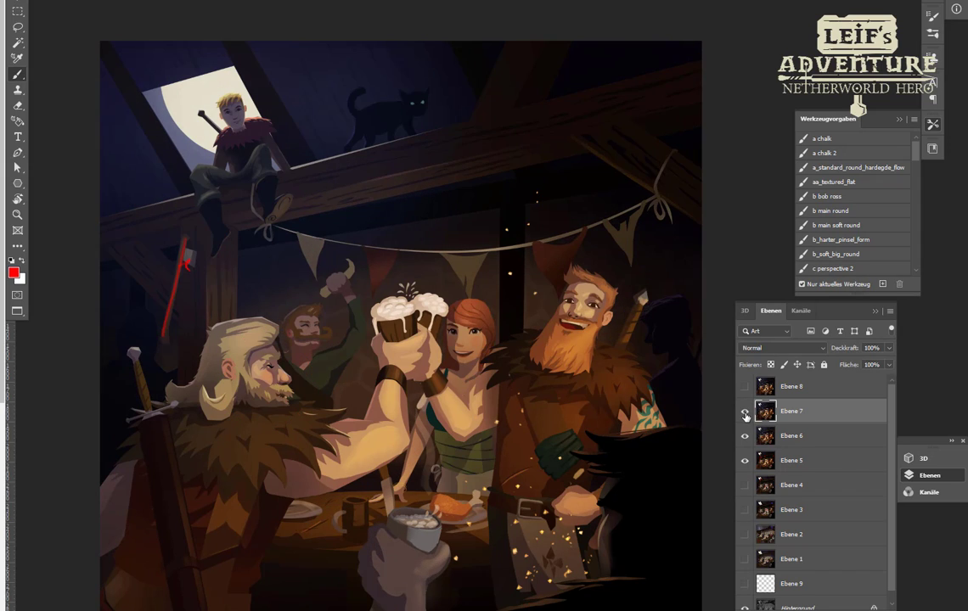
click(745, 414)
click(745, 414)
Mark the woman's hand on the table in red, and compare the picture with and without Ebene 7.
drag(399, 504, 411, 482)
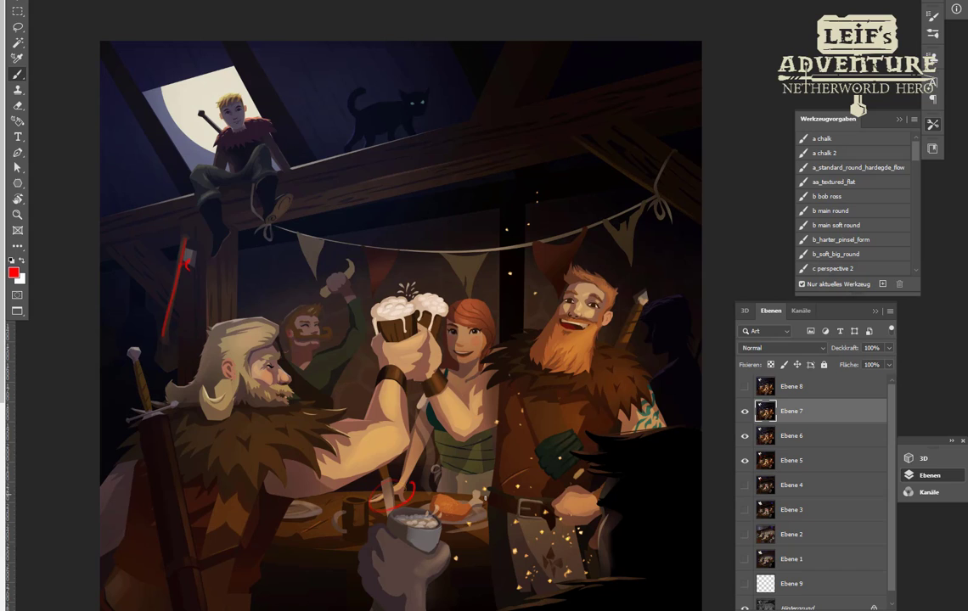
click(745, 414)
click(745, 414)
click(745, 414)
click(745, 414)
Show and select Ebene 8, hide it again, and add a new empty layer above it.
click(745, 387)
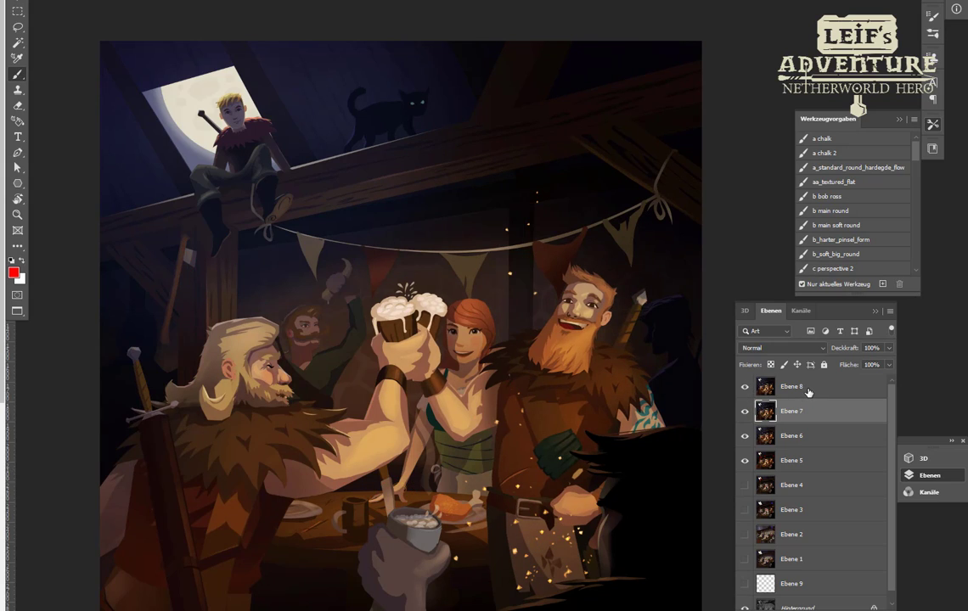
click(817, 391)
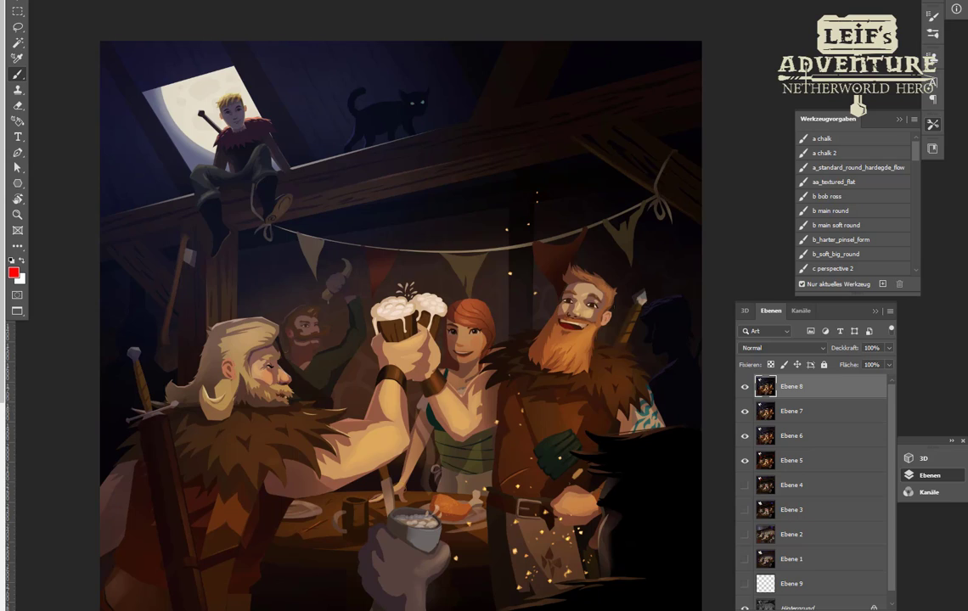
click(744, 389)
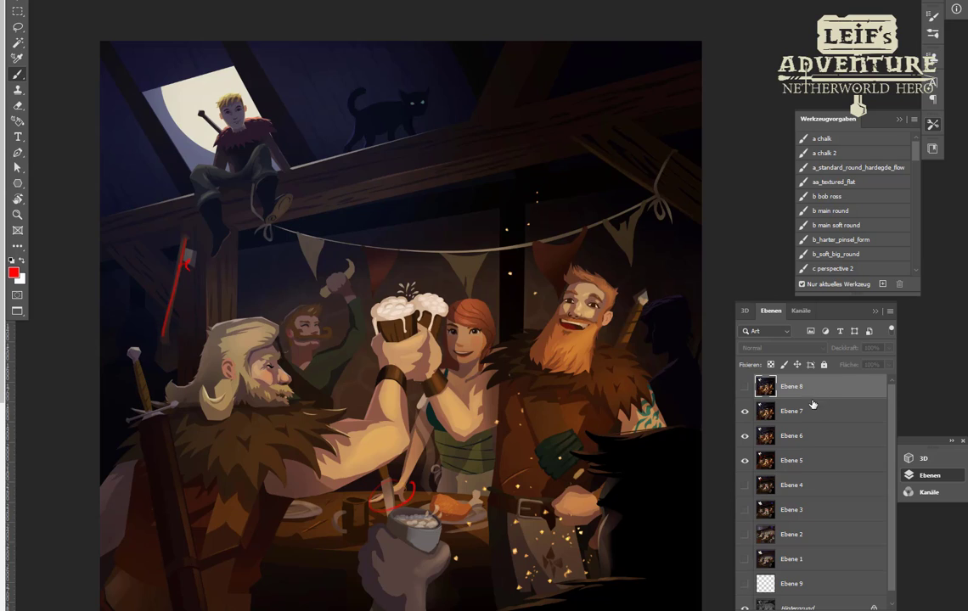
key(ctrl+shift+alt+n)
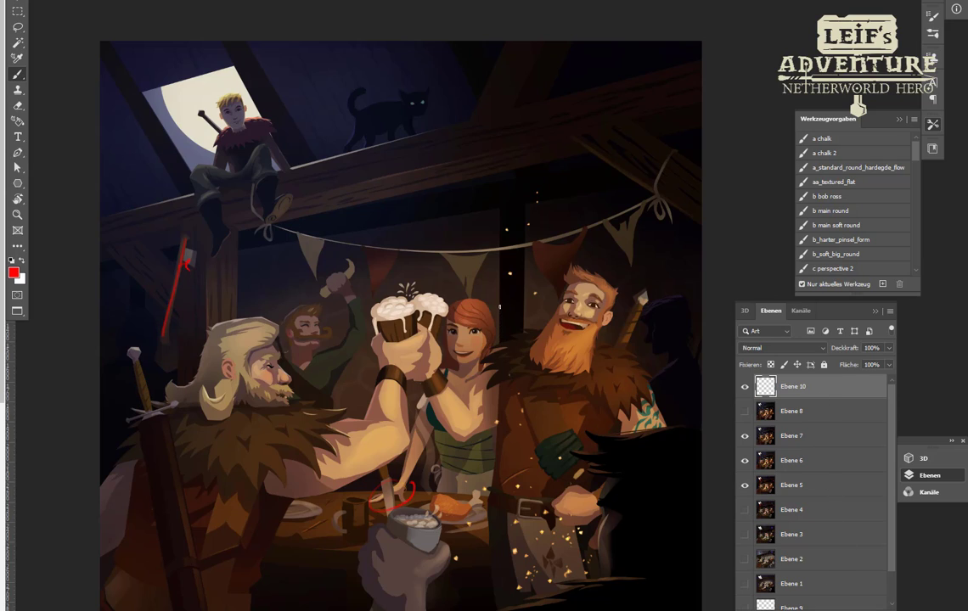
drag(499, 308, 497, 446)
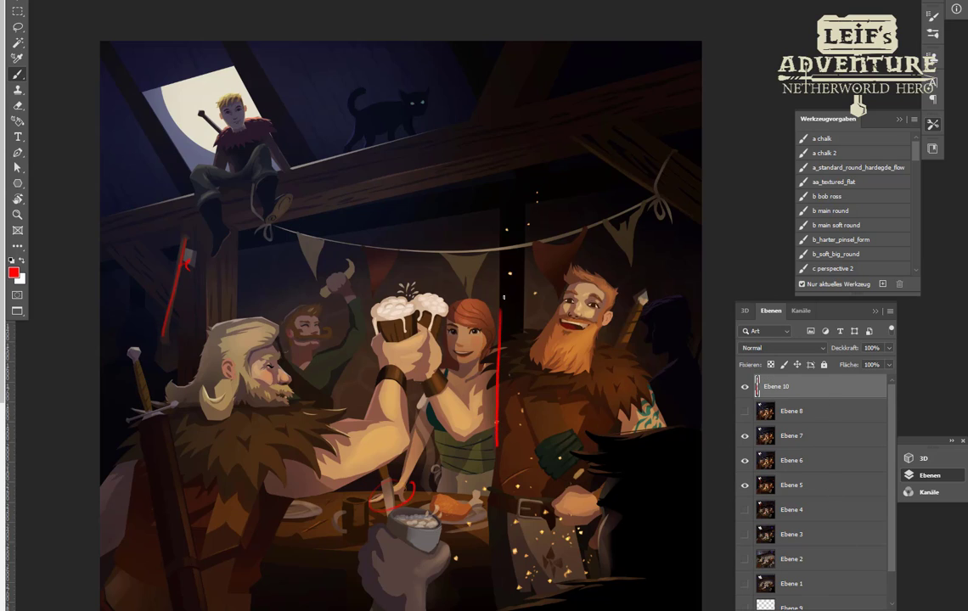
drag(499, 302, 494, 435)
key(ctrl+z)
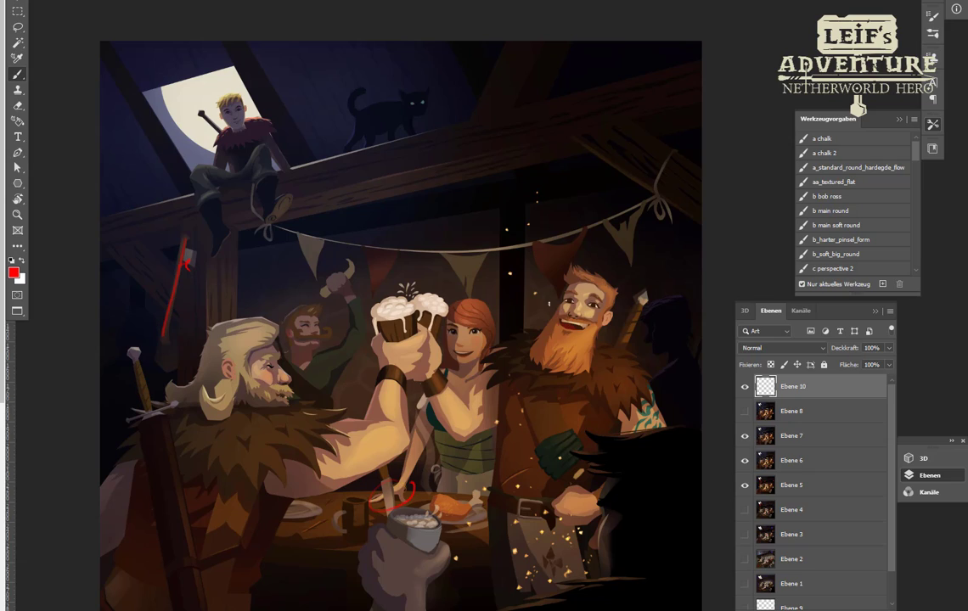
Mark in red the background beside the red-bearded man, the woman's neckline, and the background drinker's face and raised arm.
mouse_move(508, 334)
mouse_down()
mouse_move(520, 344)
mouse_move(513, 329)
mouse_up()
mouse_move(462, 397)
mouse_down()
mouse_move(481, 366)
mouse_move(464, 388)
mouse_up()
mouse_move(447, 384)
mouse_down()
mouse_move(464, 397)
mouse_move(487, 374)
mouse_up()
drag(309, 374, 336, 350)
drag(312, 307, 320, 369)
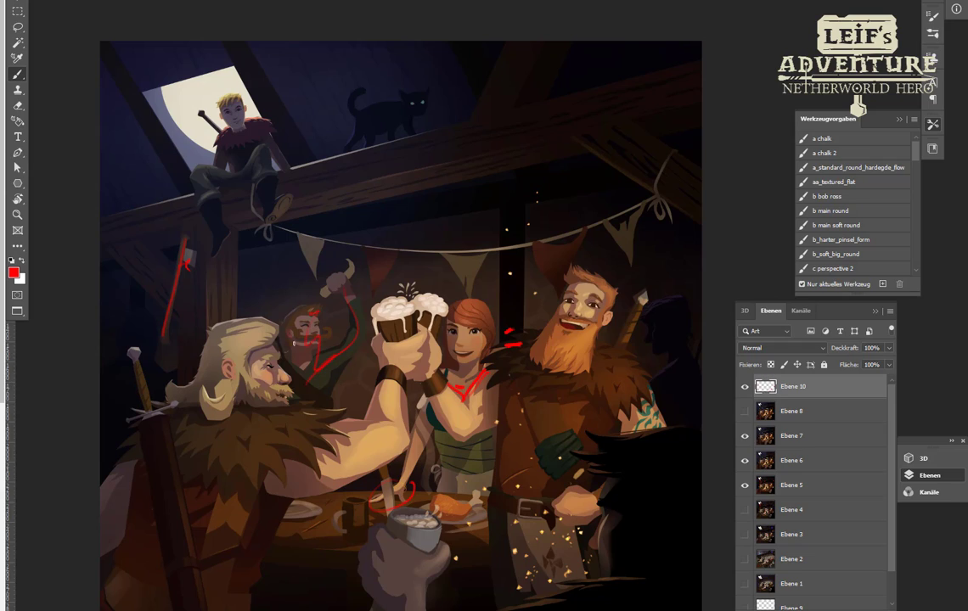
Show Ebene 8 without the red annotations on Ebene 10, and add a new empty layer on top.
click(745, 412)
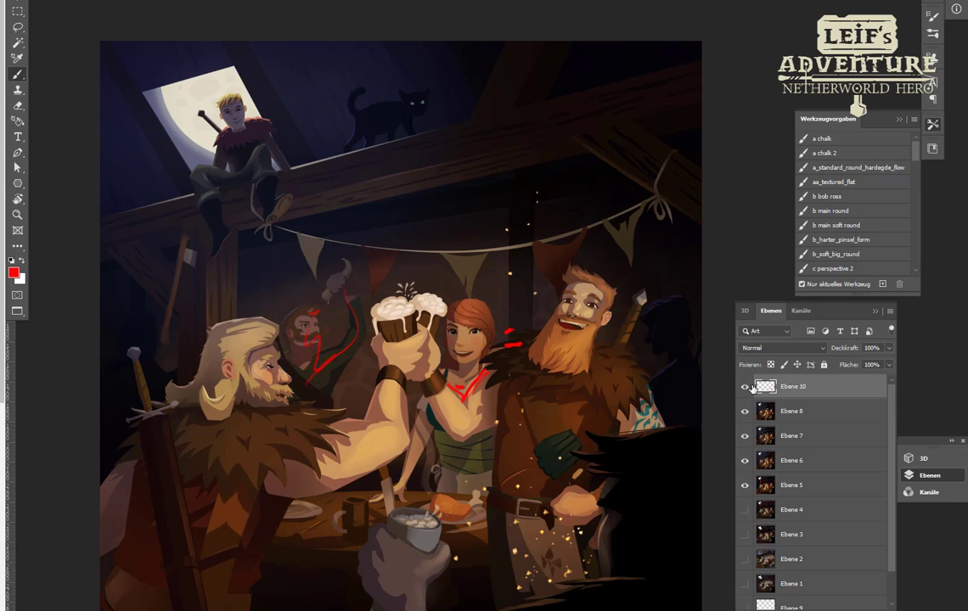
click(745, 387)
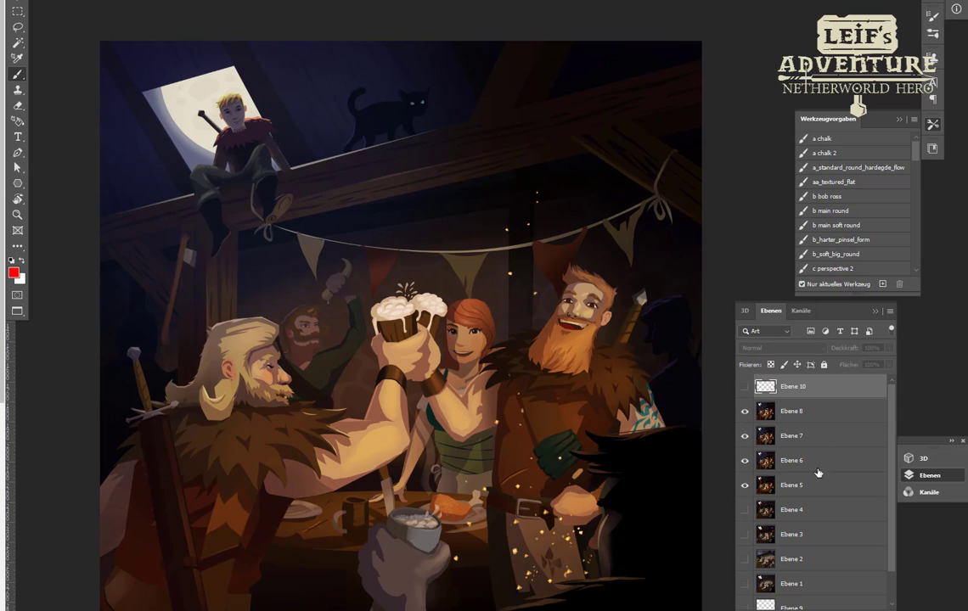
key(ctrl+shift+alt+n)
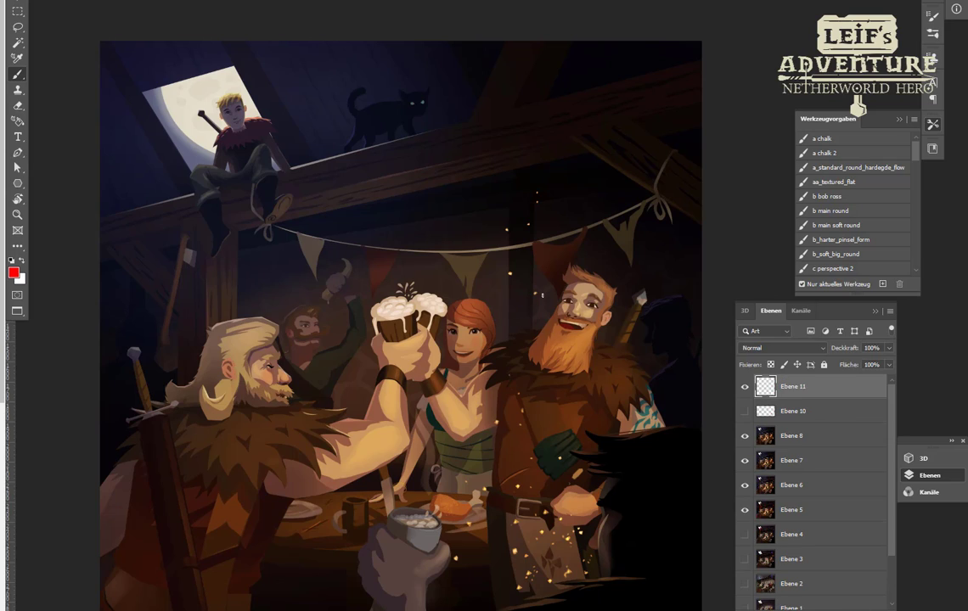
Mark the background beside the red-bearded man's face and circle the foreground hand with the cup in red, and hide that annotation layer.
drag(541, 295, 515, 303)
mouse_move(367, 578)
mouse_down()
mouse_move(386, 514)
mouse_move(460, 593)
mouse_up()
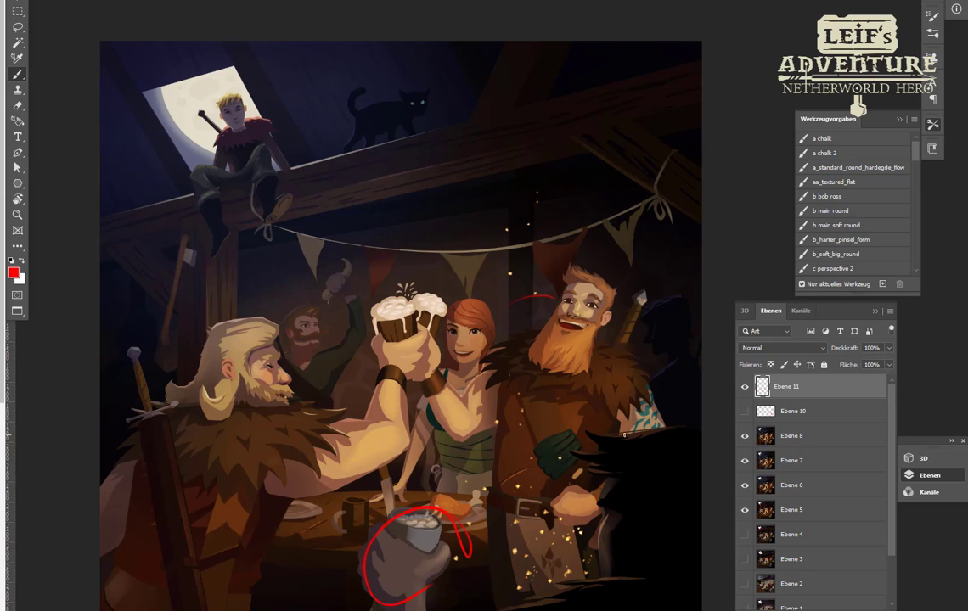
click(745, 387)
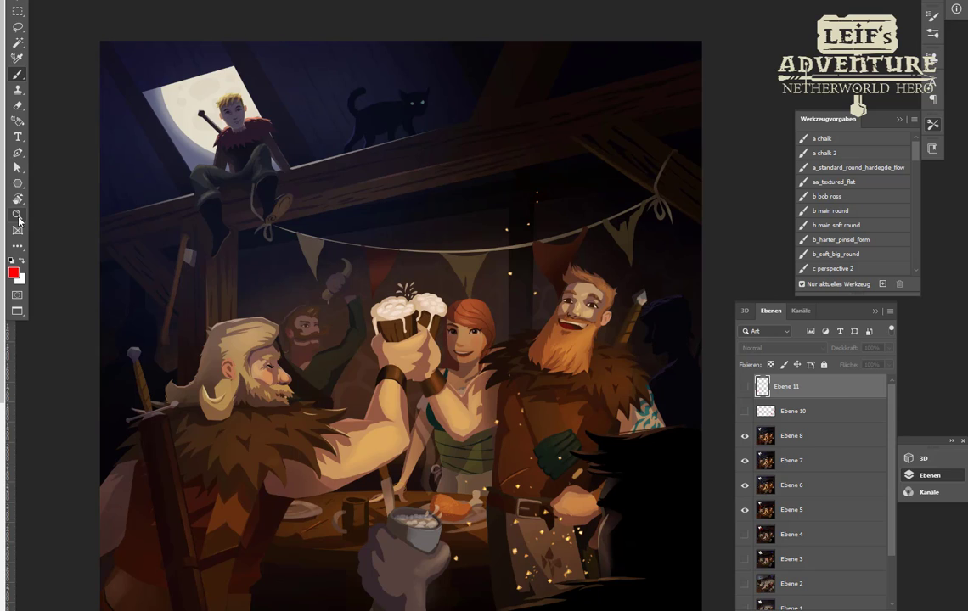
Examine the whole illustration without the interface panels, and inspect the boy at the skylight and the toasting characters up close.
key(Tab)
key(Tab)
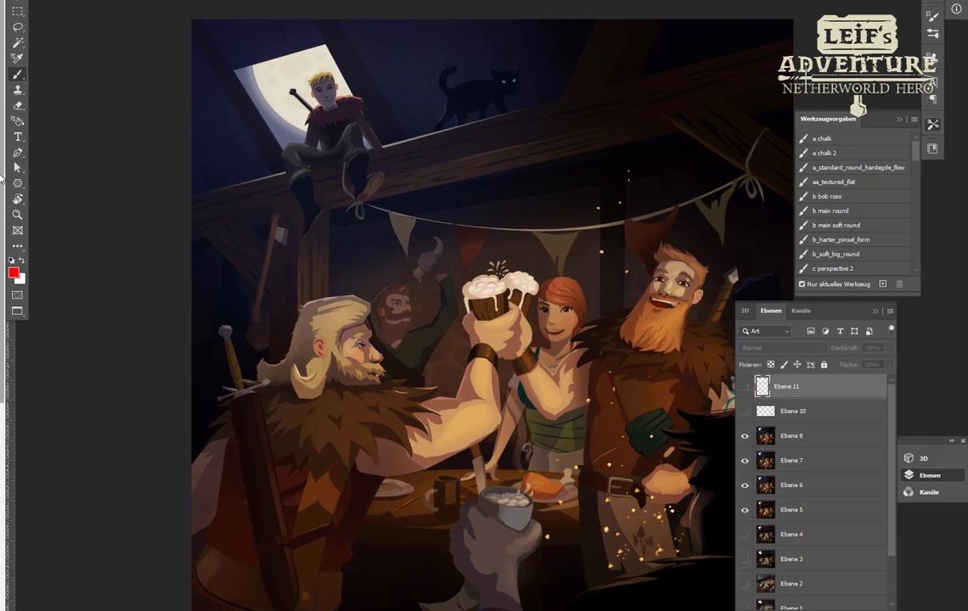
key(Tab)
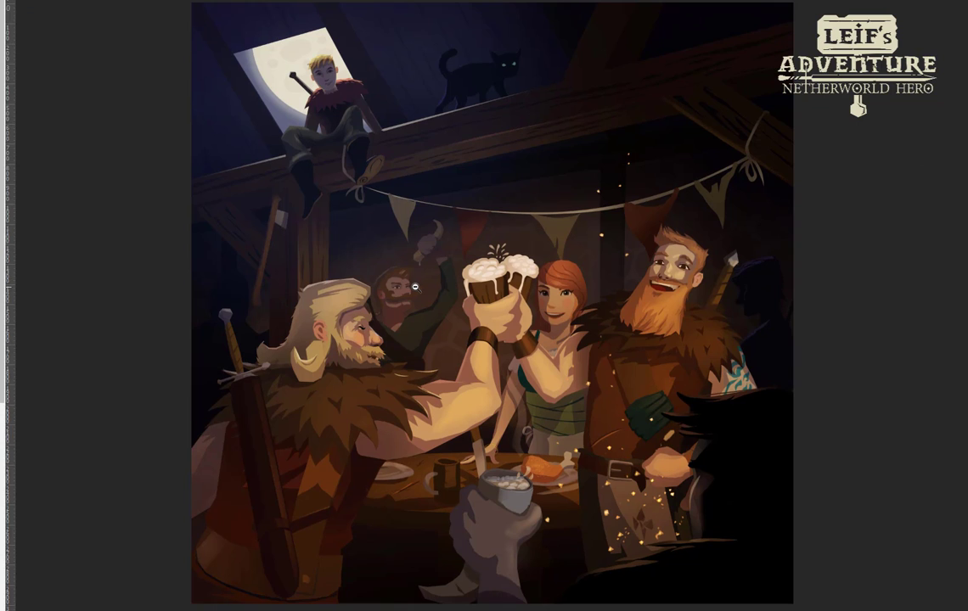
drag(415, 287, 459, 341)
drag(459, 126, 437, 392)
drag(193, 131, 500, 131)
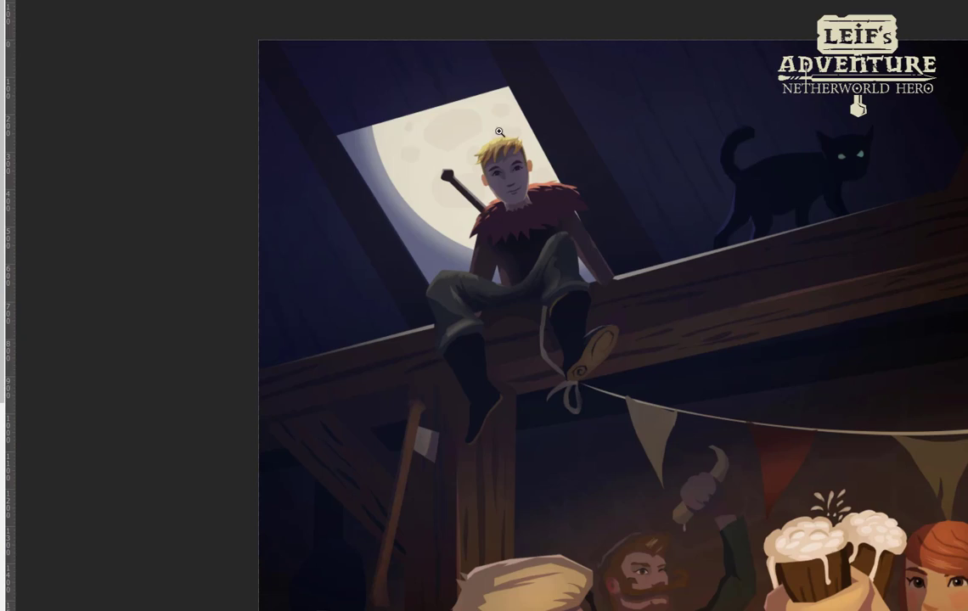
drag(702, 250, 354, 0)
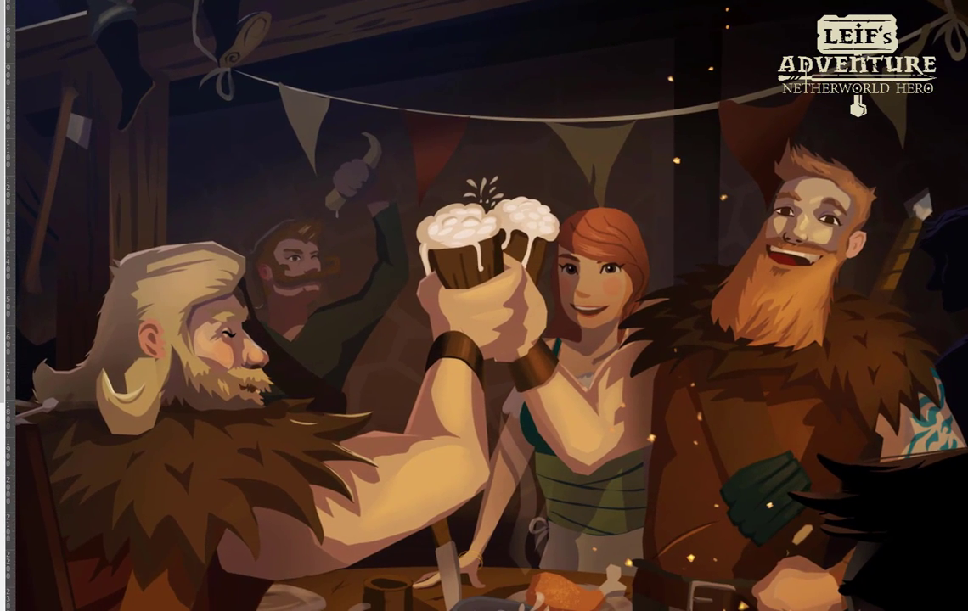